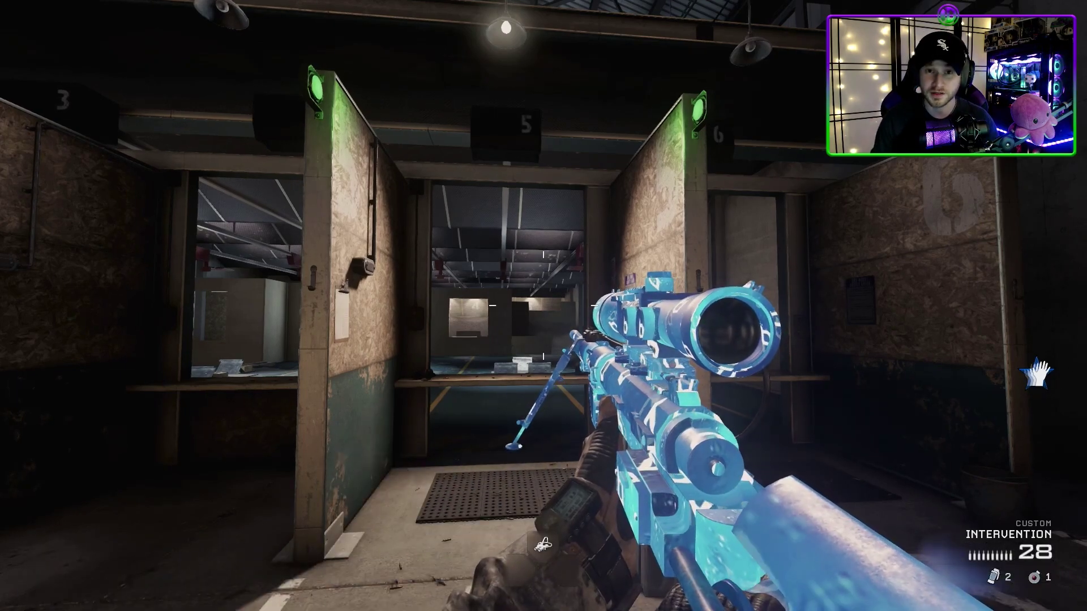
pyautogui.press('i')
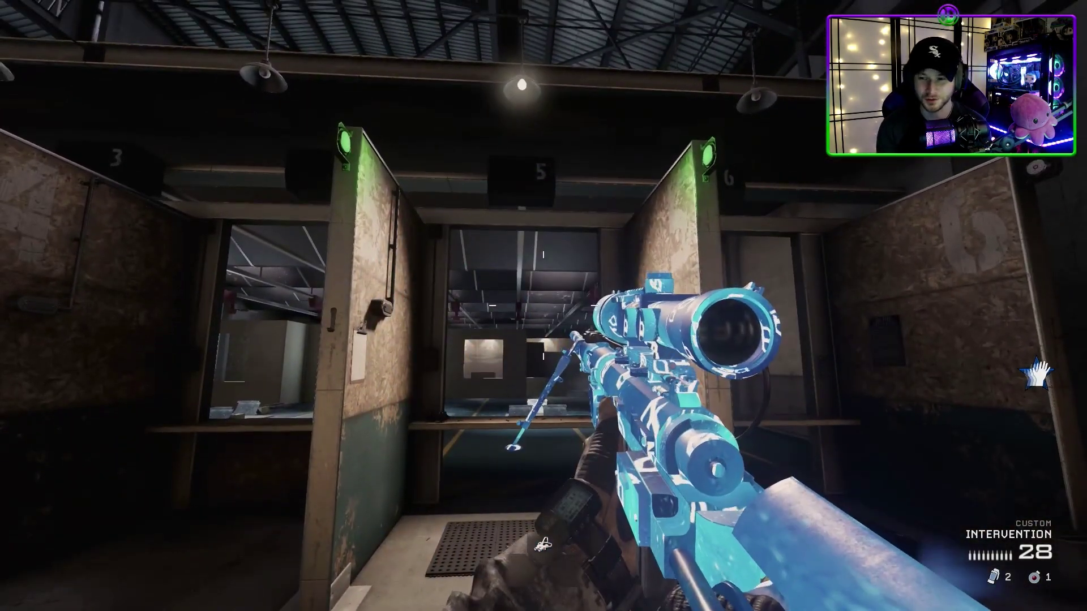
pyautogui.press('w')
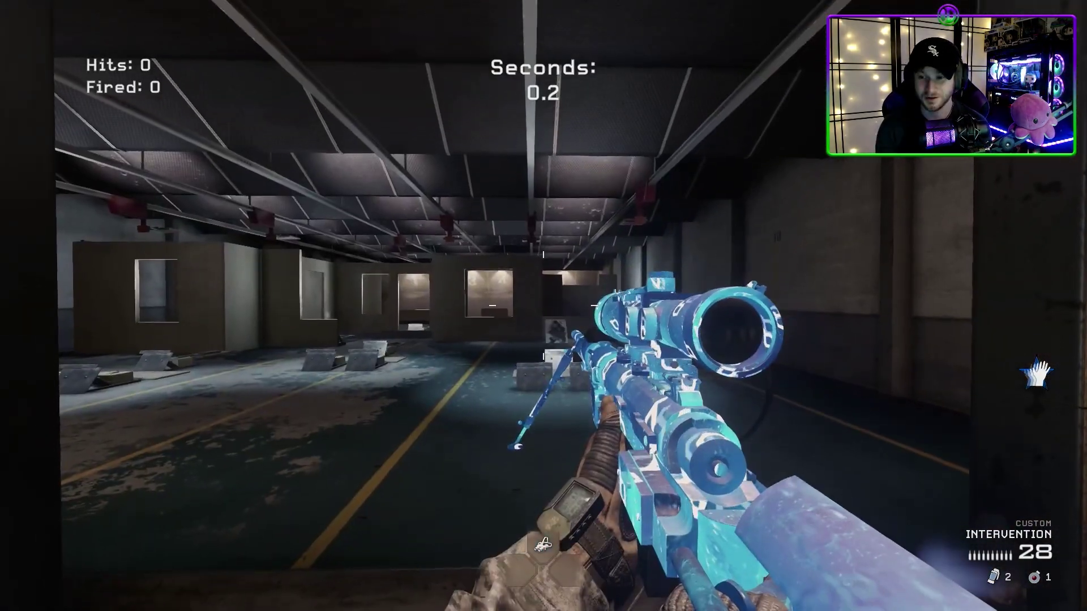
pyautogui.rightClick(543, 305)
pyautogui.click(543, 306)
pyautogui.rightClick(544, 305)
pyautogui.click(544, 306)
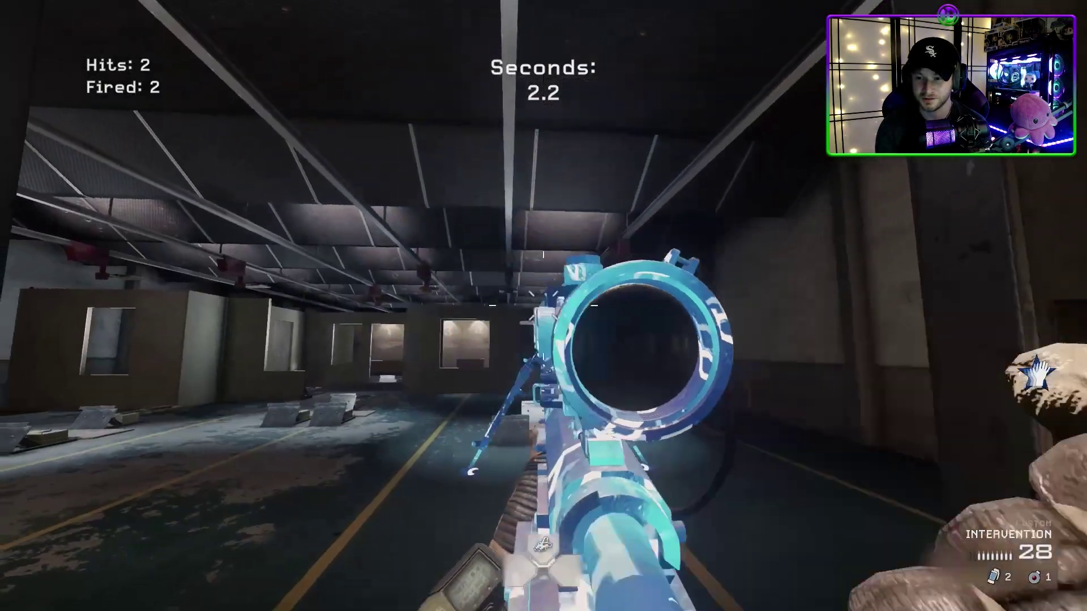
pyautogui.rightClick(543, 306)
pyautogui.click(543, 306)
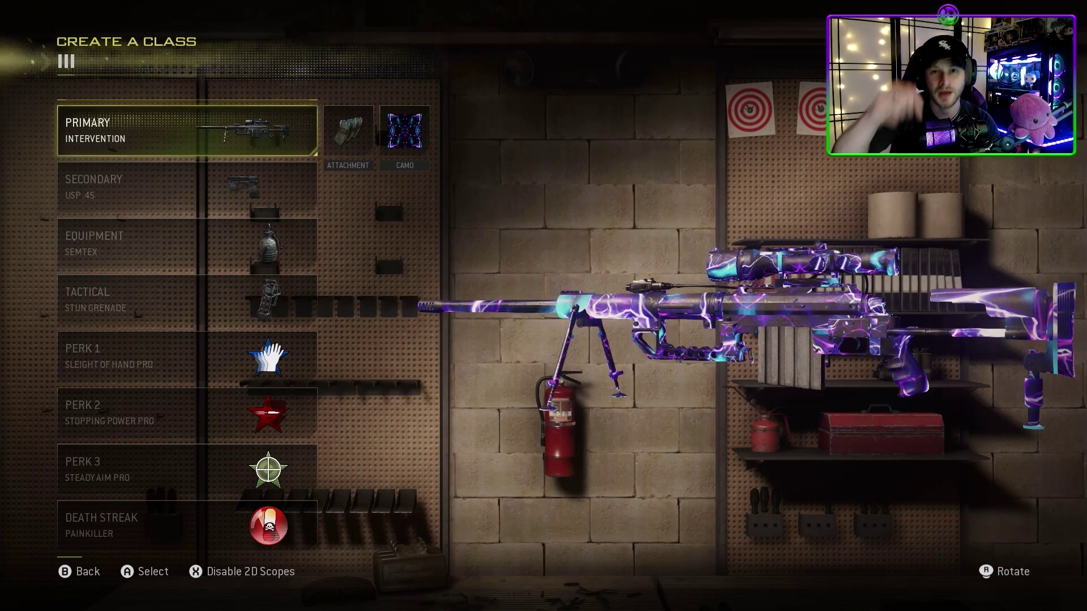
# Open the camo selection for the M40A3 in custom class IV
pyautogui.press('Escape')
pyautogui.press('Down')
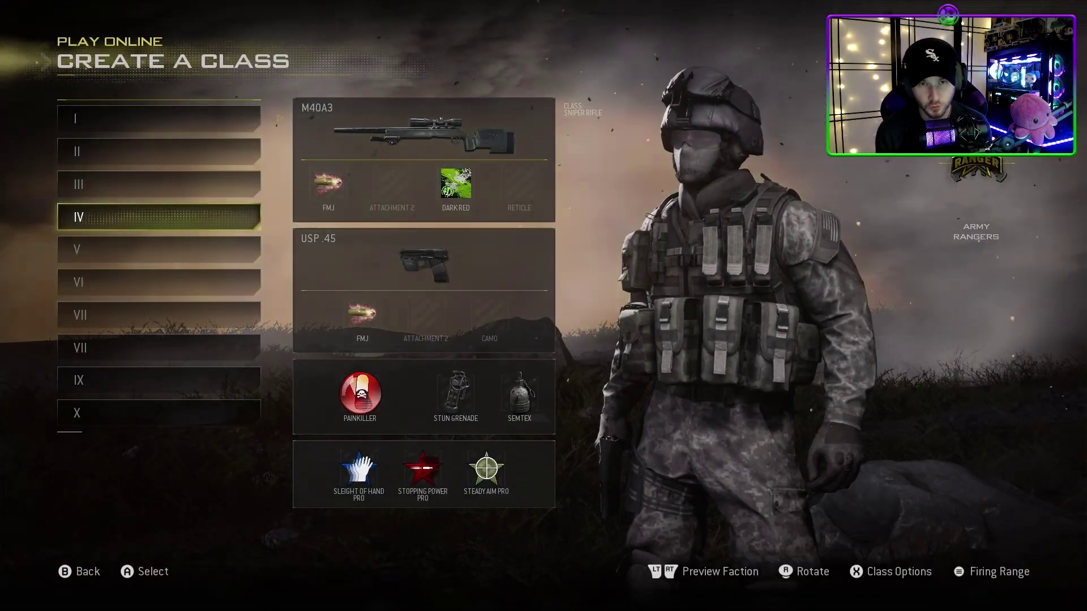
pyautogui.press('Return')
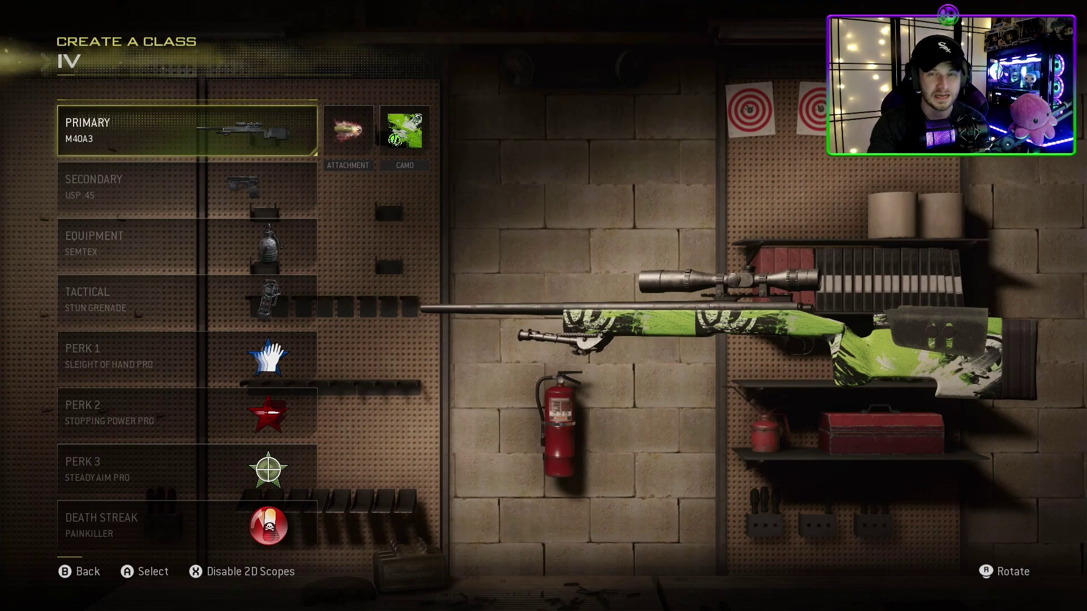
pyautogui.press('Right')
pyautogui.press('Right')
pyautogui.press('Return')
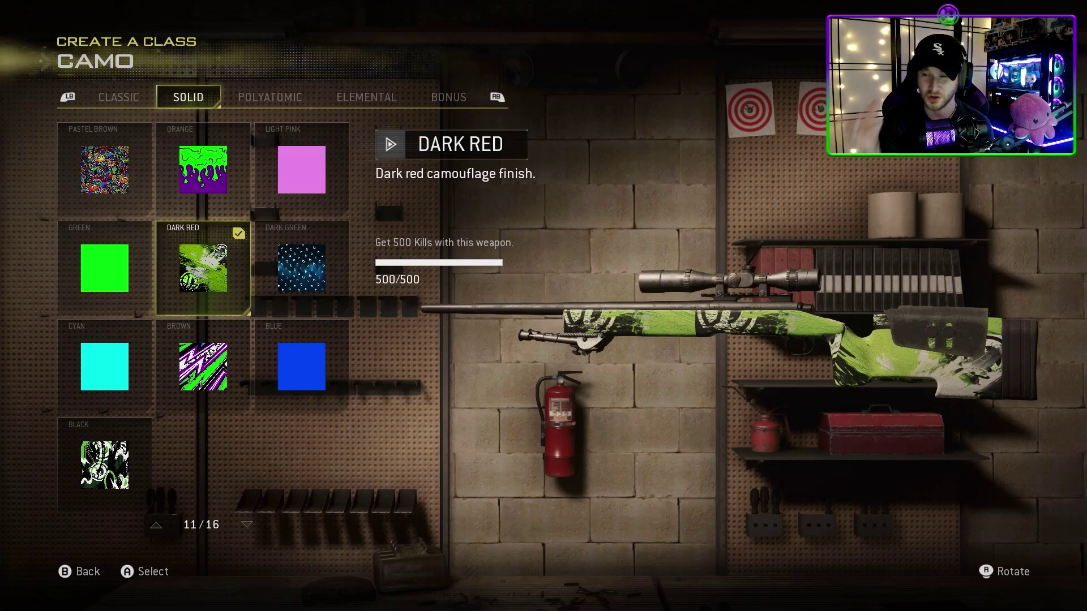
# Preview the Black and Brown solid camos on the M40A3 and leave the camo selection
pyautogui.click(104, 465)
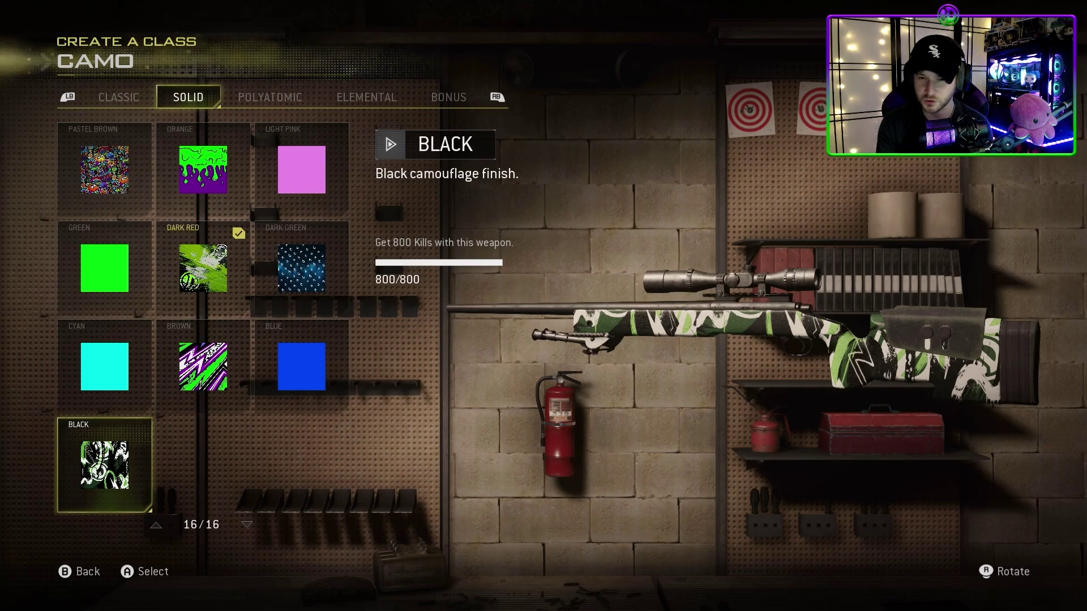
pyautogui.press('Up')
pyautogui.press('Right')
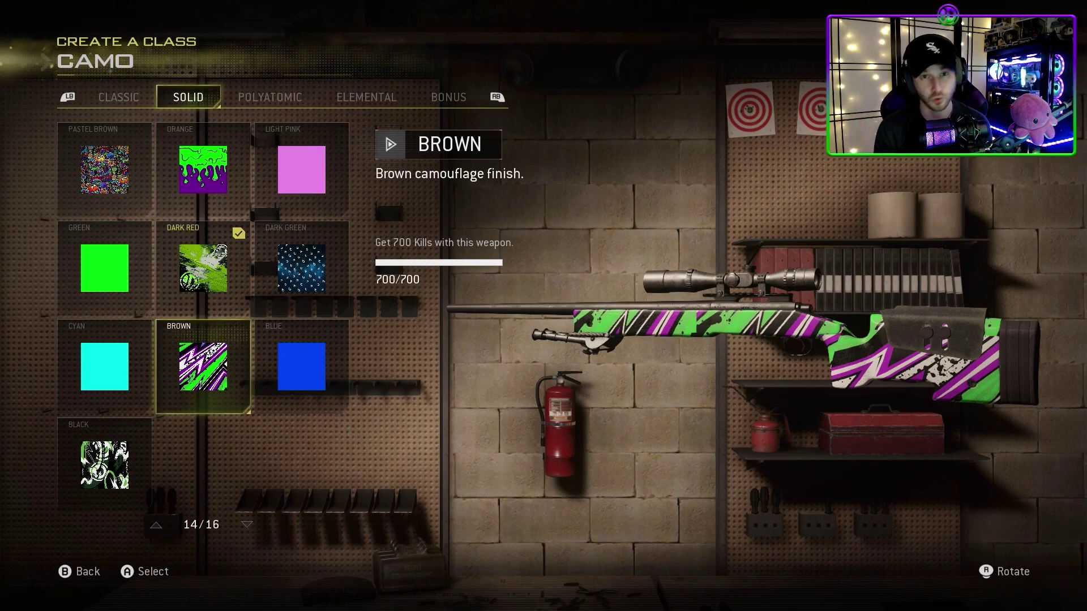
pyautogui.press('Escape')
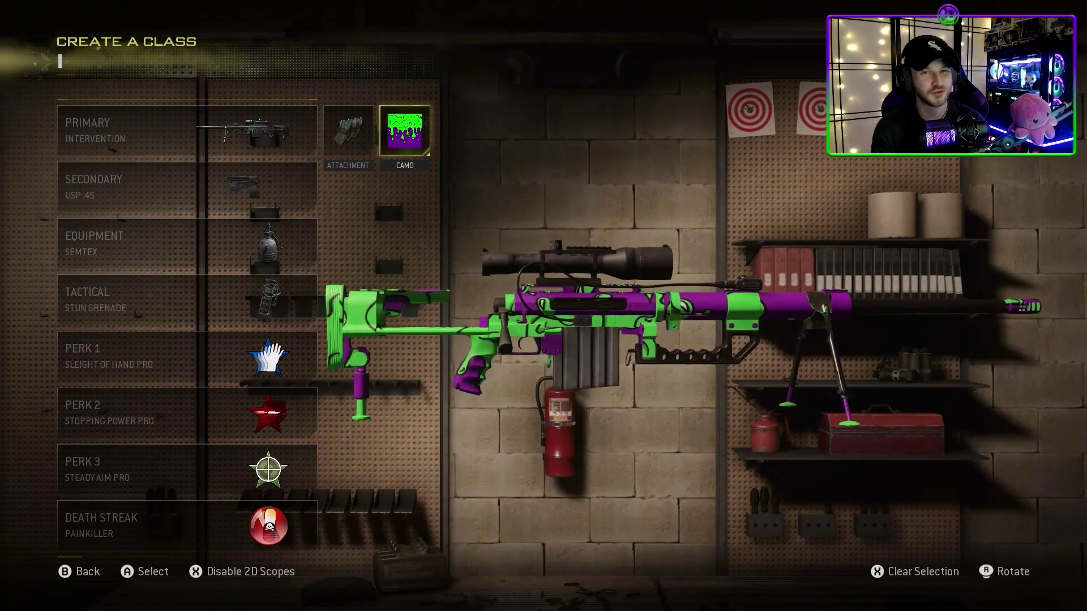
# Look through the Intervention setup in custom class III, leaving and reopening the class creation screen
pyautogui.press('Escape')
pyautogui.press('Down')
pyautogui.press('Down')
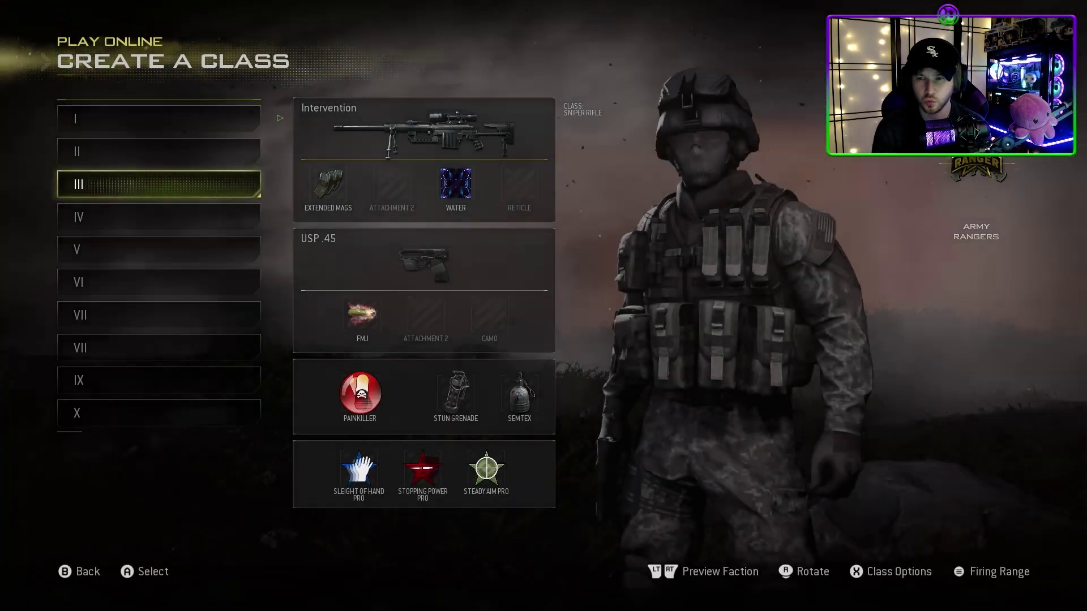
pyautogui.press('Return')
pyautogui.press('Return')
pyautogui.press('Down')
pyautogui.press('Down')
pyautogui.press('Down')
pyautogui.press('Up')
pyautogui.press('Return')
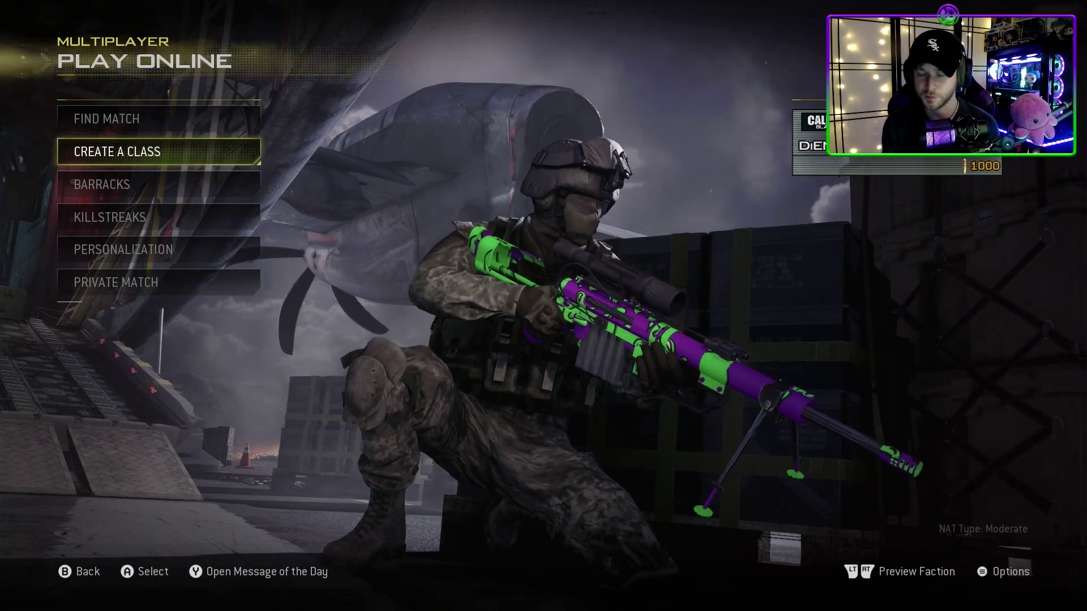
pyautogui.press('Return')
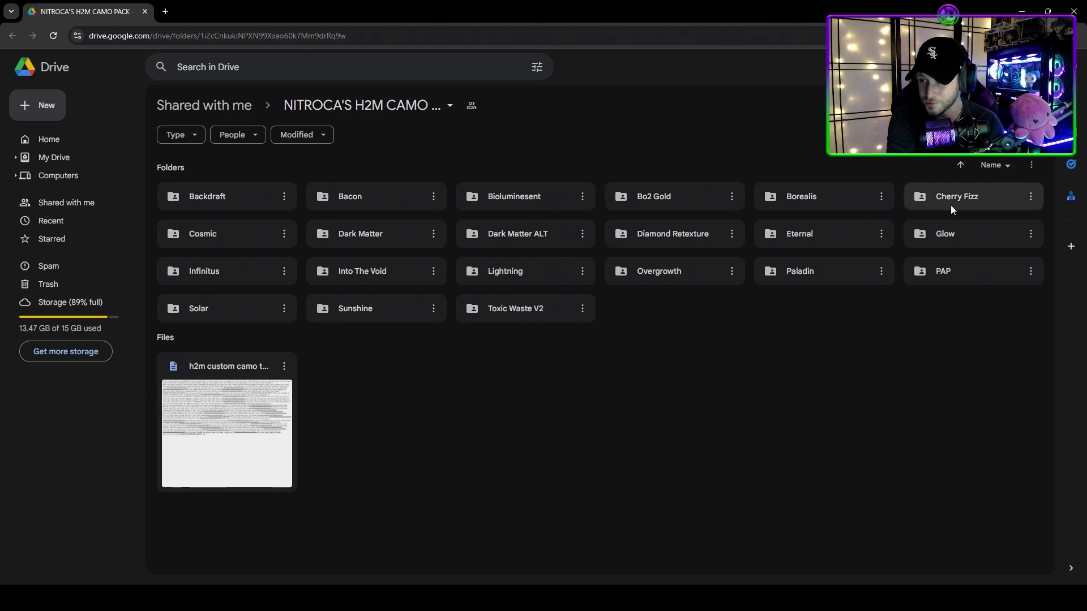
# View the camo image in the Dark Matter folder of the shared H2M camo pack and return to the pack's main folder
pyautogui.doubleClick(404, 238)
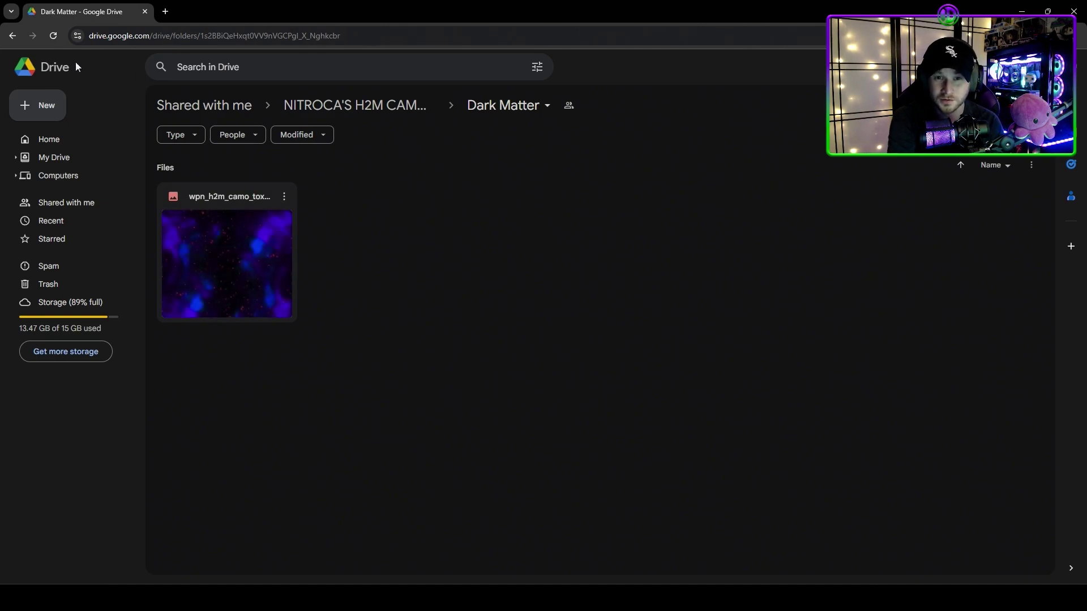
pyautogui.hotkey('alt', 'Left')
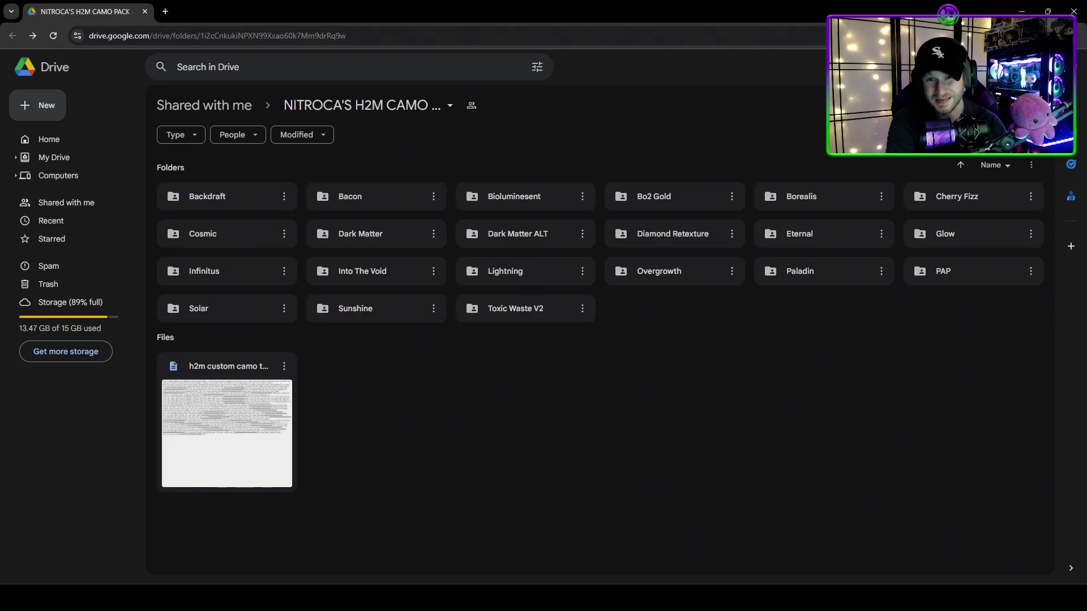
# Switch to Steam and browse the local files of Call of Duty: Modern Warfare Remastered - Multiplayer
pyautogui.hotkey('alt', 'Tab')
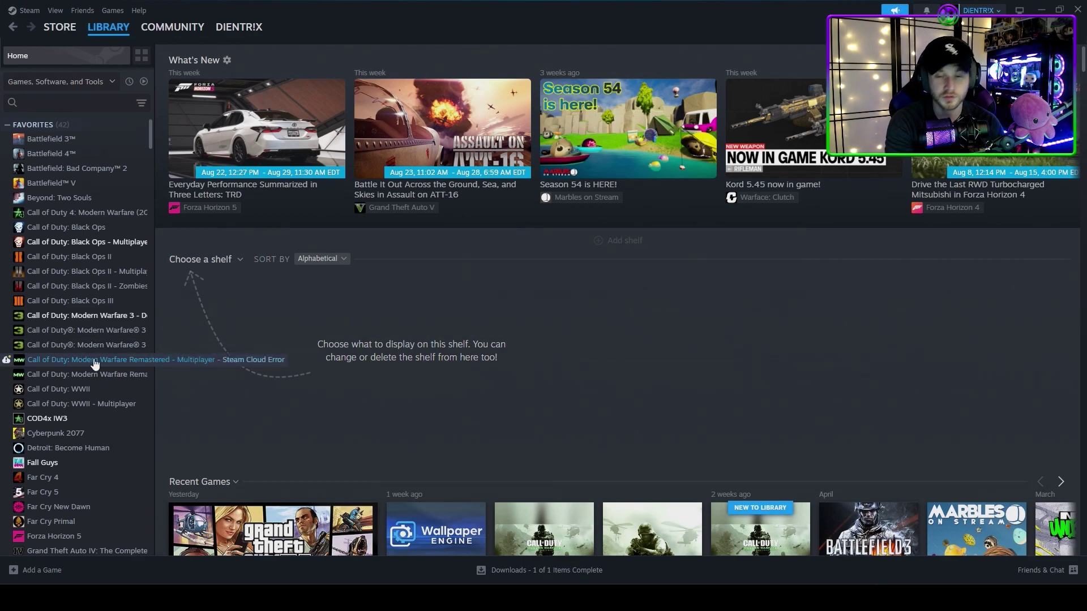
pyautogui.rightClick(95, 362)
pyautogui.moveTo(151, 434)
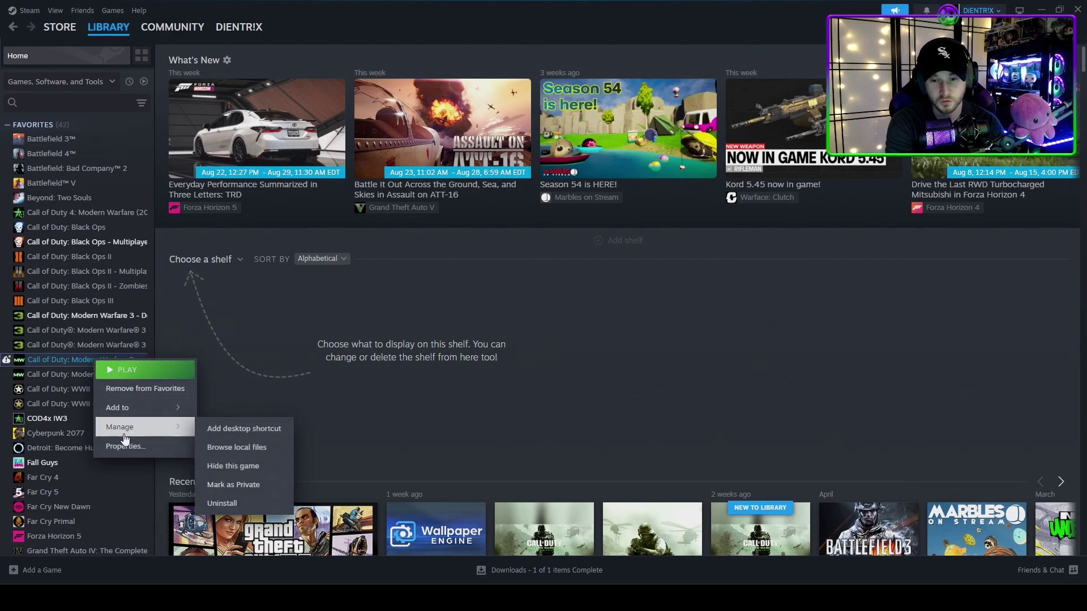
pyautogui.click(232, 451)
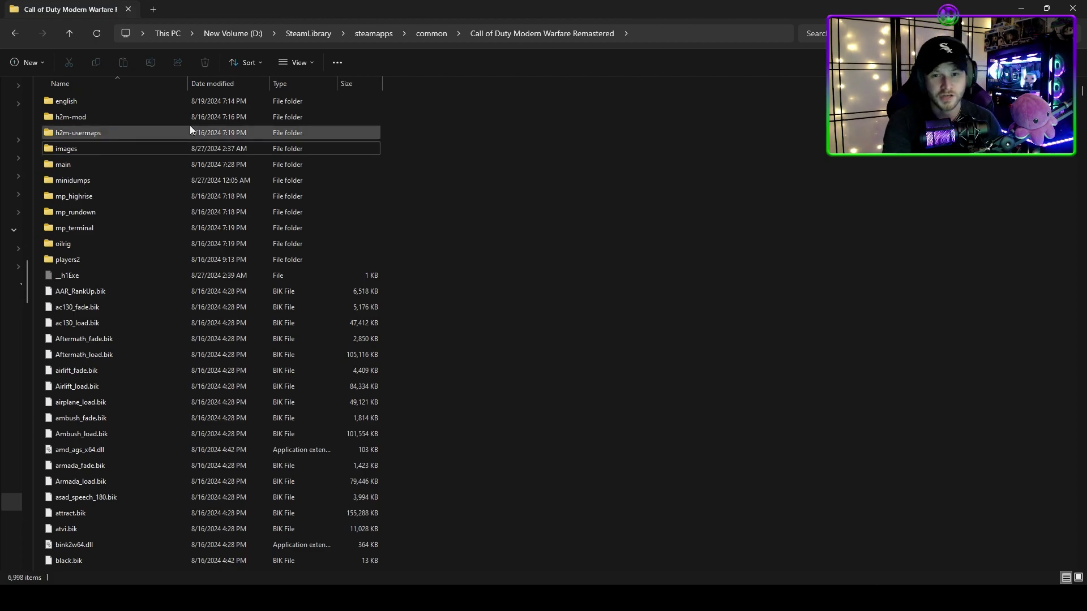
# Create a new folder in the Call of Duty Modern Warfare Remastered directory and delete it again
pyautogui.rightClick(437, 152)
pyautogui.moveTo(462, 242)
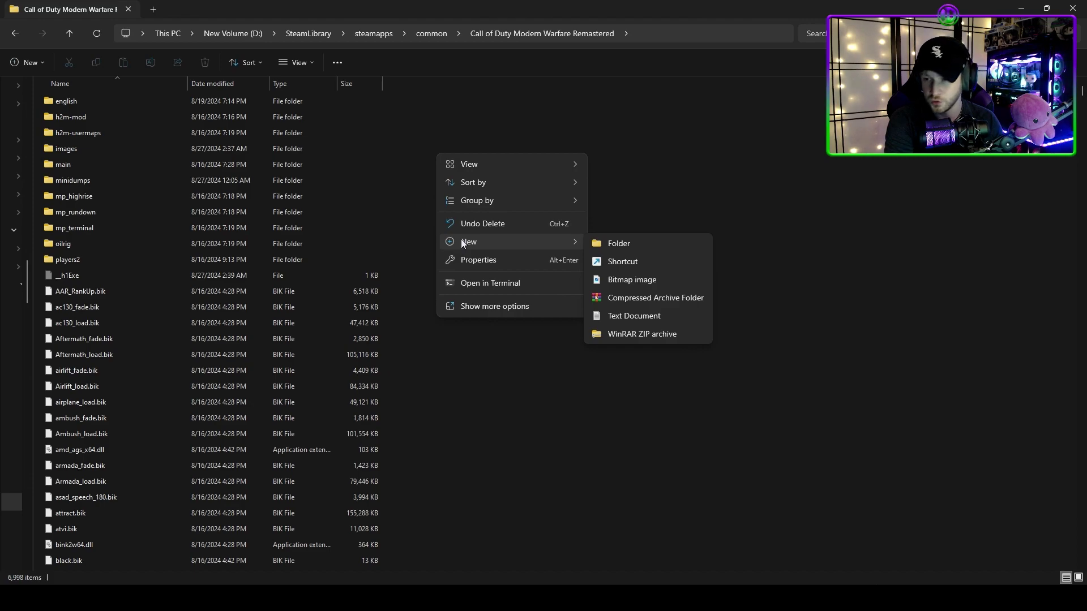
pyautogui.click(647, 247)
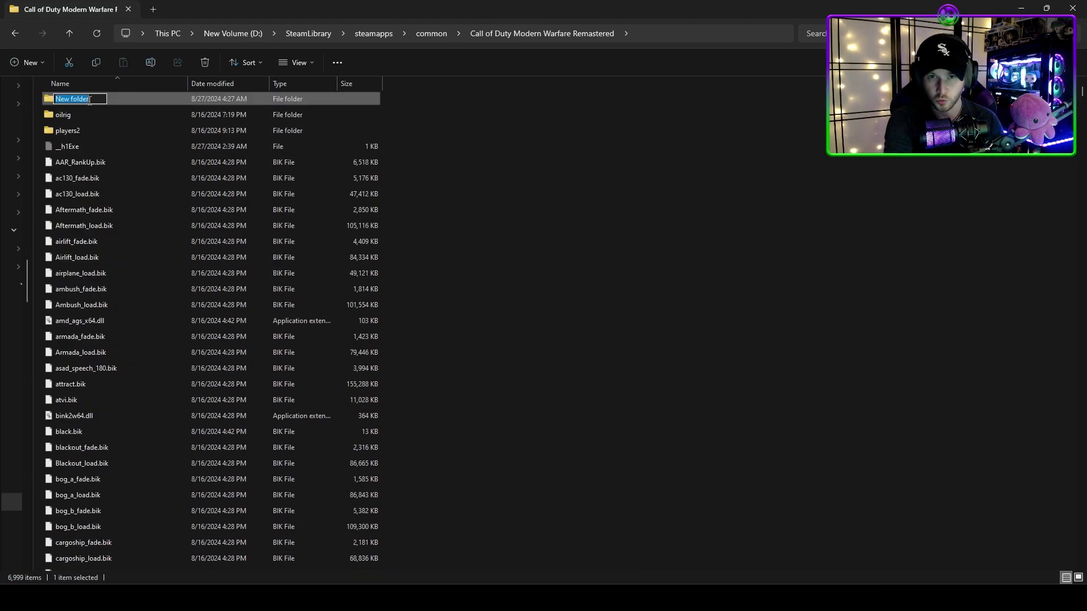
pyautogui.rightClick(108, 104)
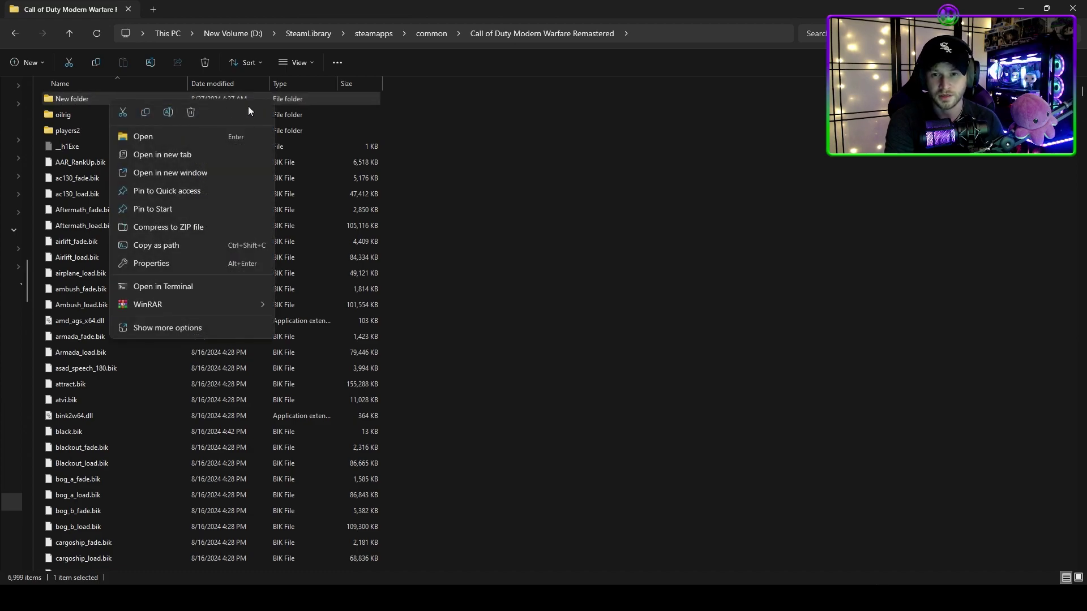
pyautogui.click(191, 113)
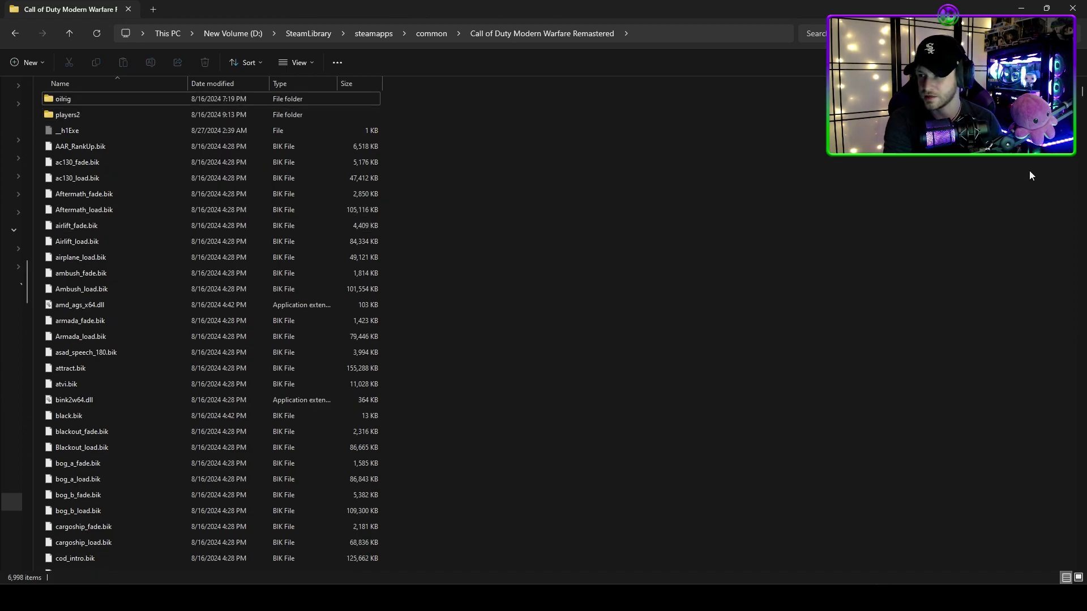
# Open the game directory's images folder and reduce its window to sit beside the H2M Camo Mods window
pyautogui.scroll(3, 117, 147)
pyautogui.doubleClick(118, 148)
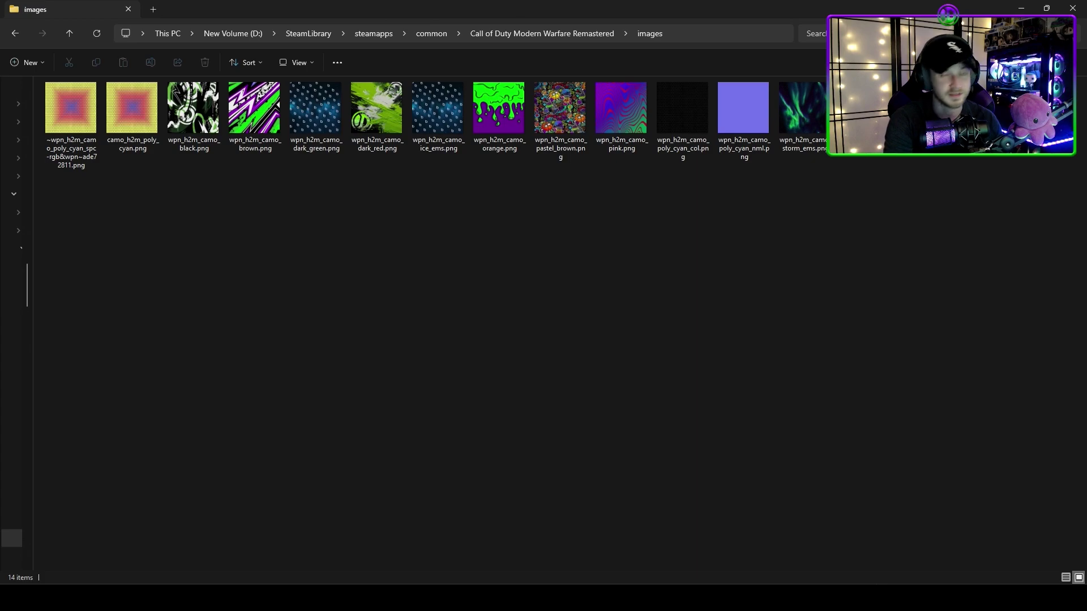
pyautogui.press('super+Down')
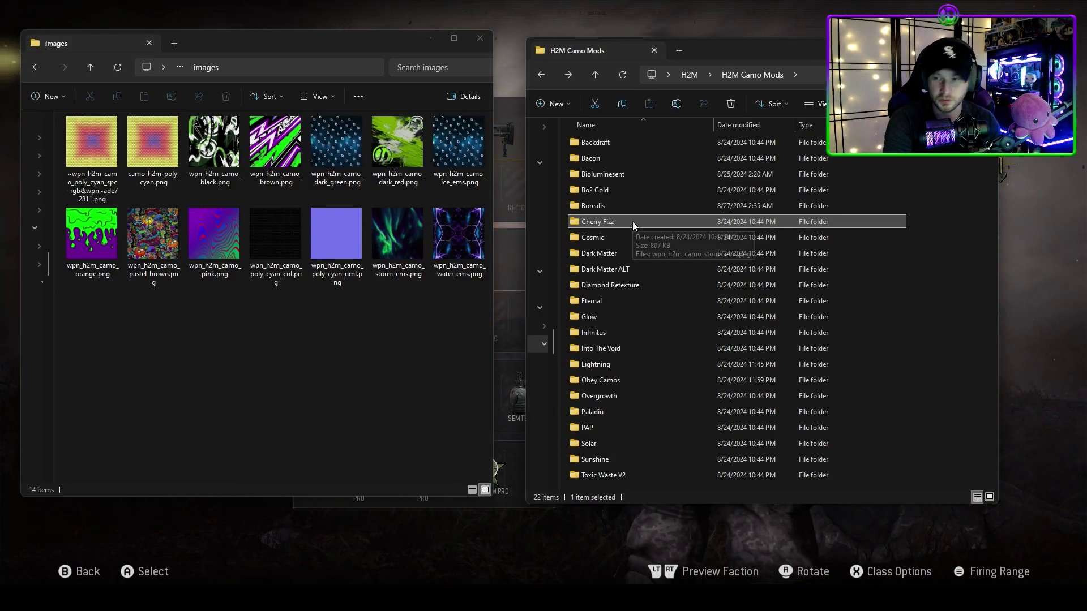
# Open the Cherry Fizz folder in H2M Camo Mods and select its camo image
pyautogui.doubleClick(633, 222)
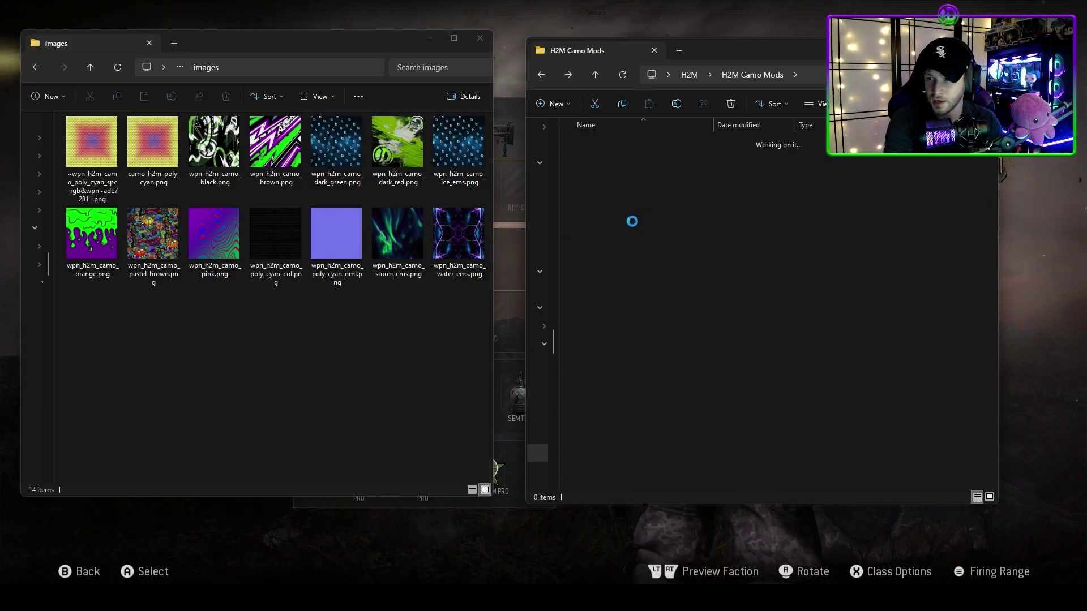
pyautogui.moveTo(608, 152); pyautogui.dragTo(701, 177)
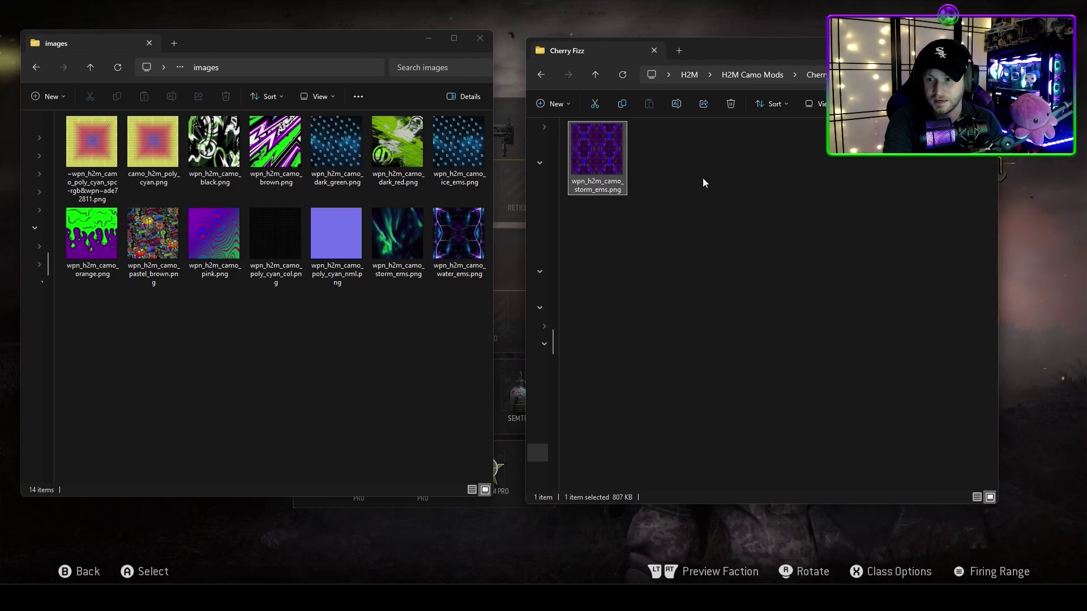
pyautogui.click(596, 253)
# Rename the Cherry Fizz image wpn_h2m_camo_storm_ems.png as wpn_h2m_camo_ice_ems.png and go back to the H2M Camo Mods folder
pyautogui.rightClick(589, 189)
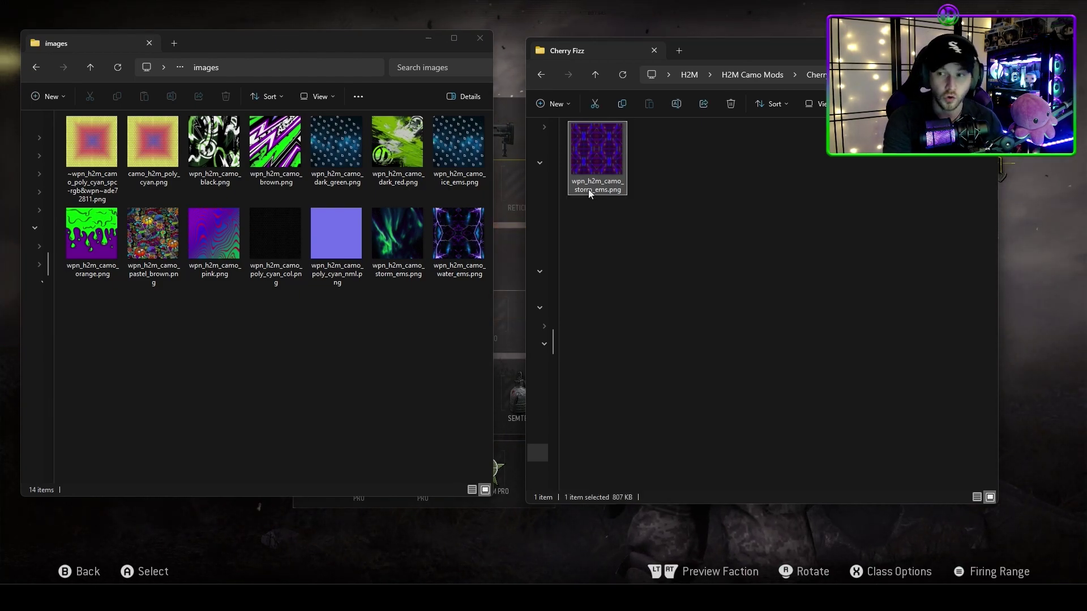
pyautogui.click(647, 203)
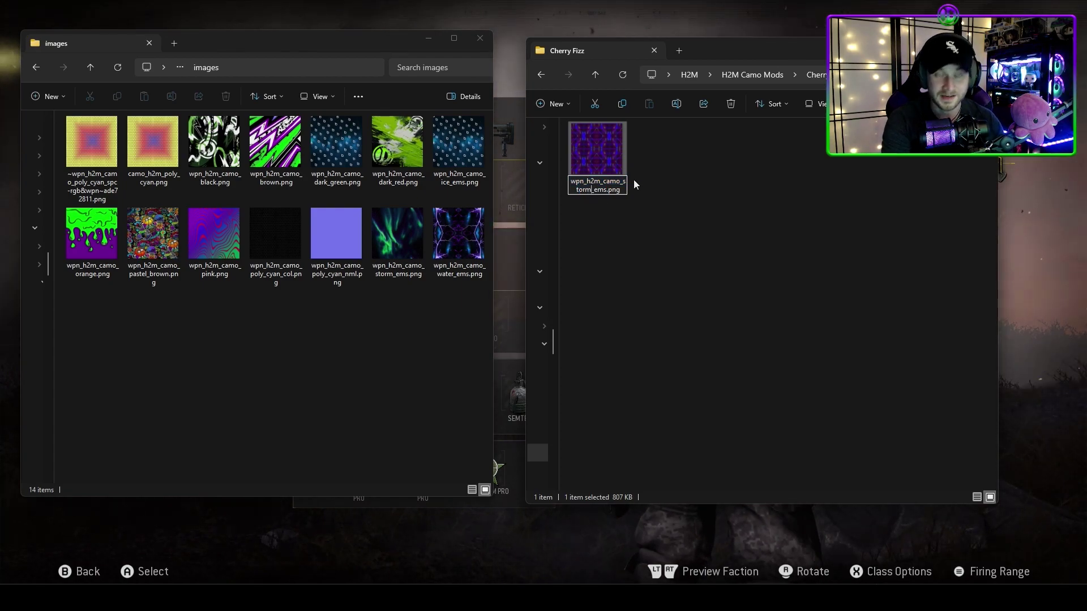
pyautogui.press('BackSpace')
pyautogui.press('BackSpace')
pyautogui.press('BackSpace')
pyautogui.press('BackSpace')
pyautogui.press('BackSpace')
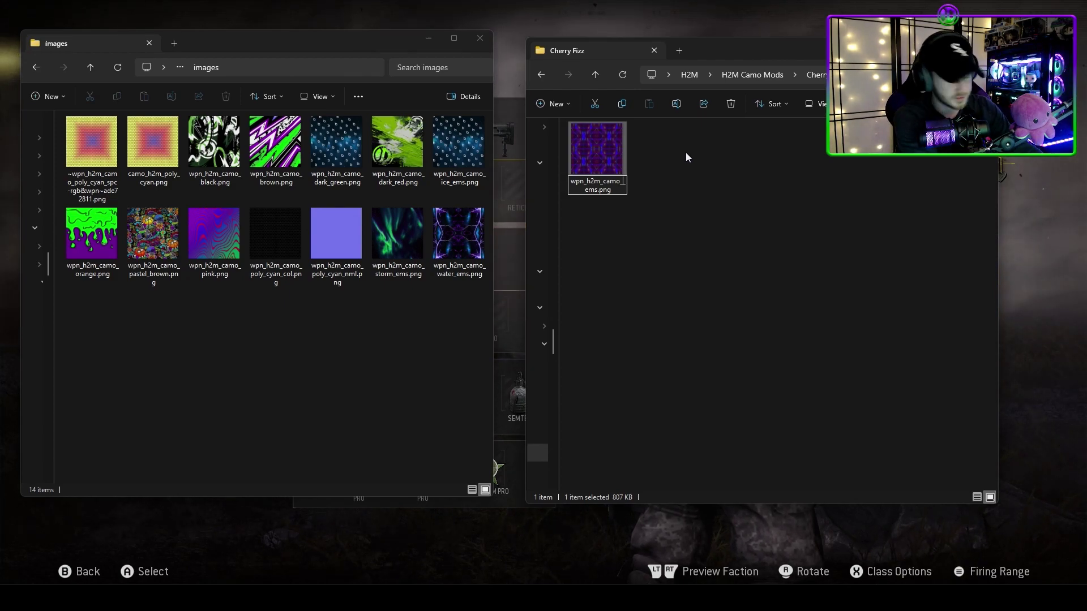
pyautogui.write('ice')
pyautogui.press('Return')
pyautogui.click(804, 294)
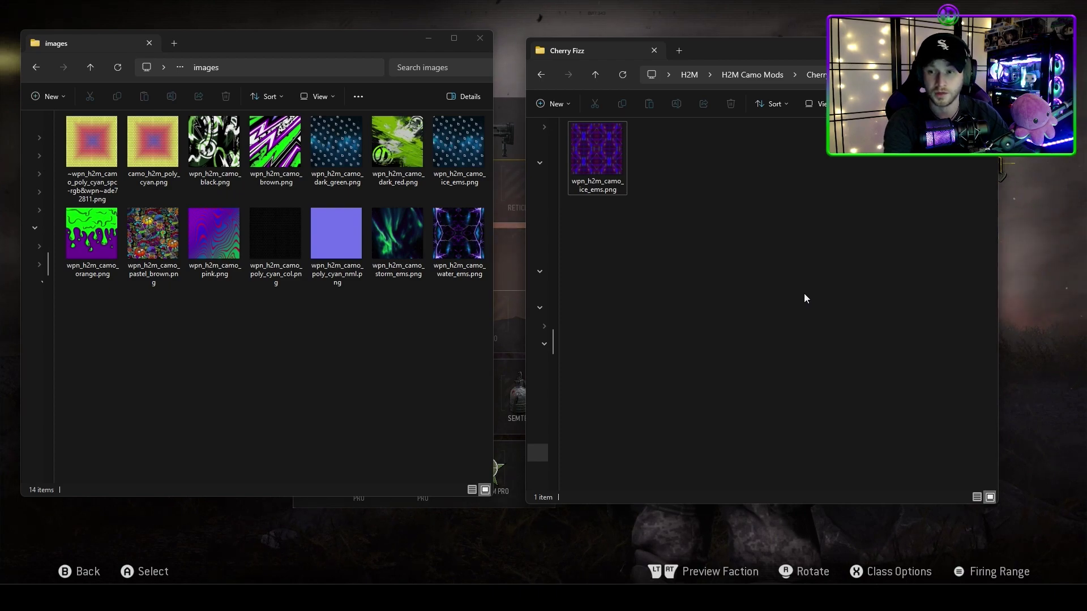
pyautogui.moveTo(596, 152); pyautogui.dragTo(655, 179)
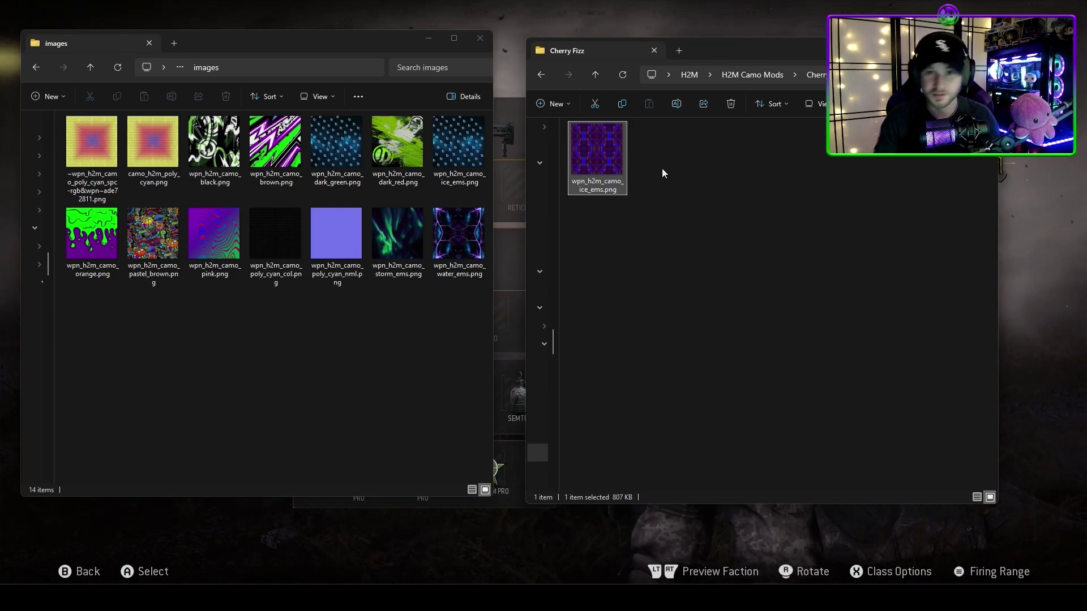
pyautogui.hotkey('alt', 'Left')
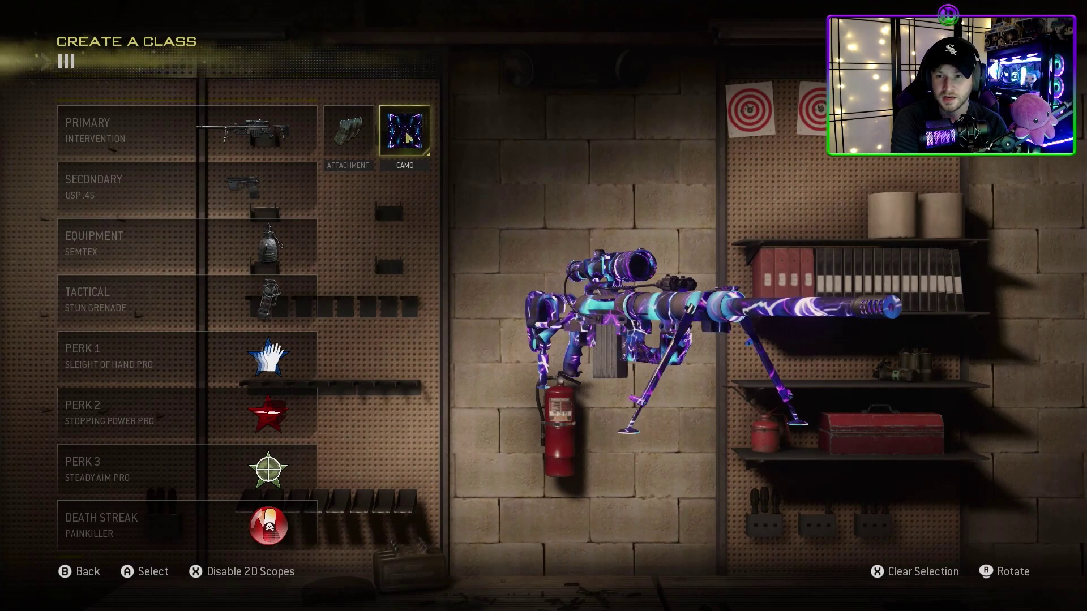
# Preview the White and Light Pink solid camos on the M40A3 in the in-game camo selection
pyautogui.click(437, 138)
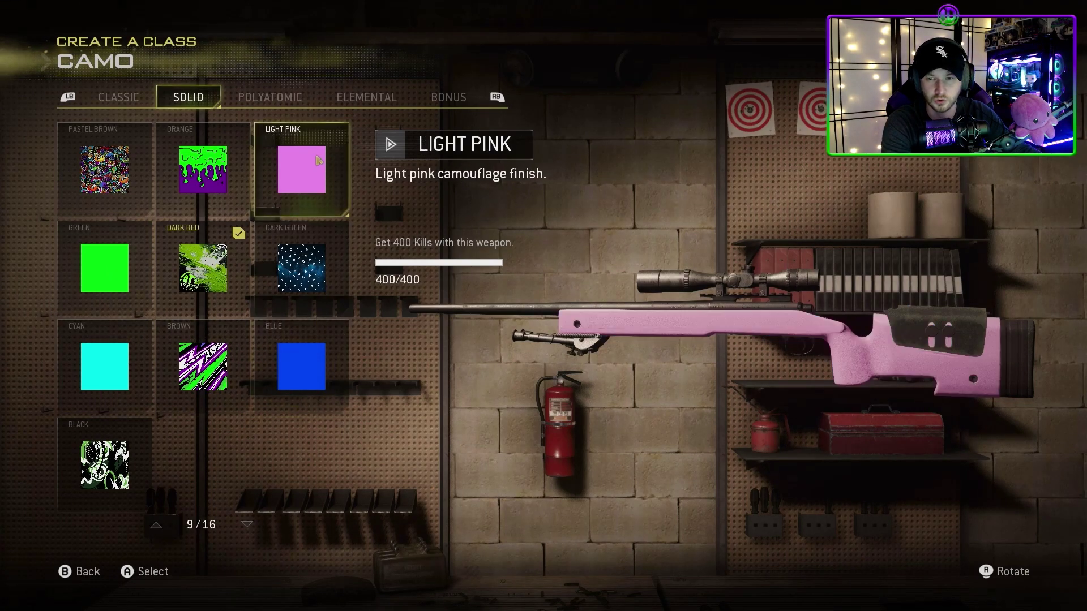
pyautogui.scroll(2, 316, 161)
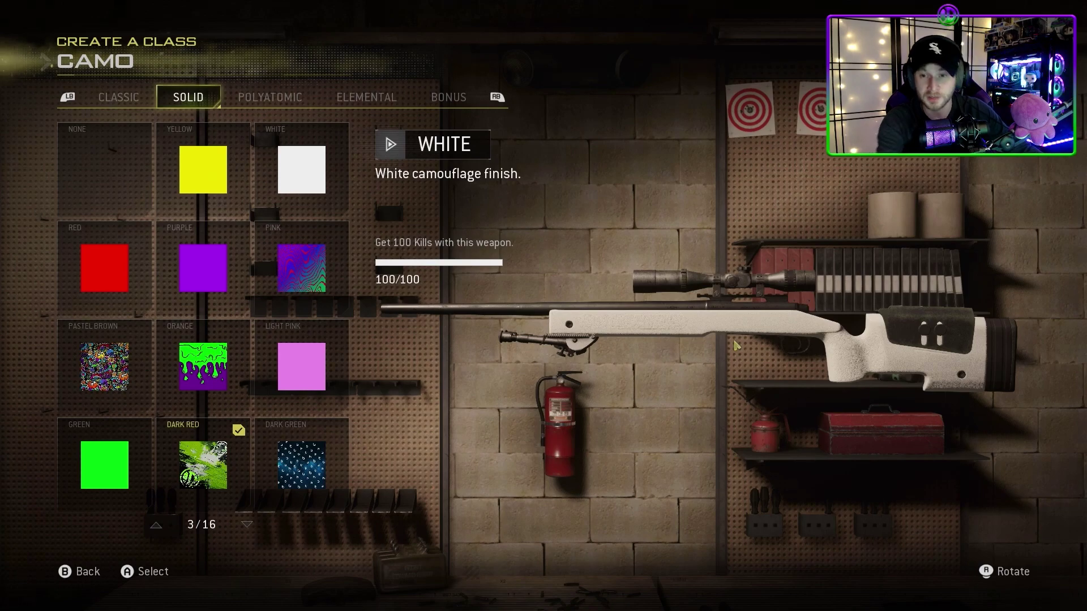
pyautogui.press('Down')
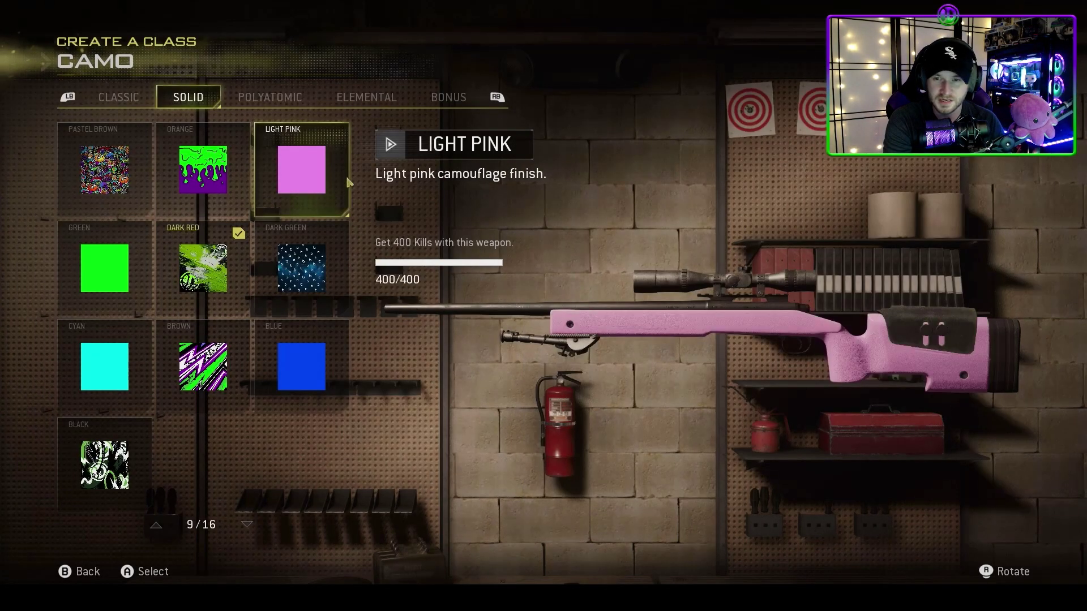
# Look through the solid camos and preview Pastel Brown on the M40A3
pyautogui.scroll(2, 338, 184)
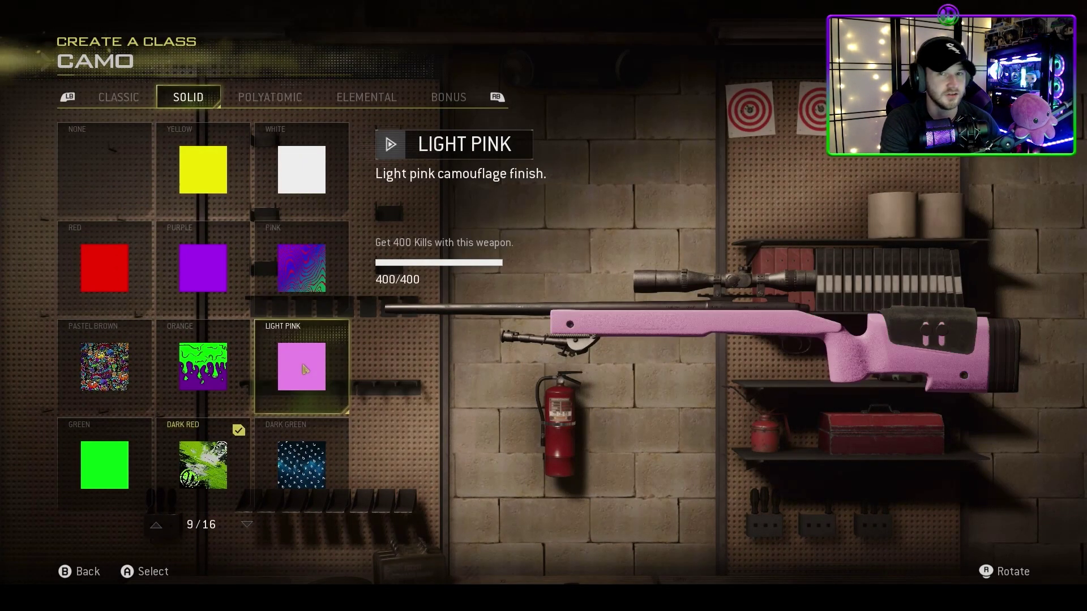
pyautogui.scroll(-2, 304, 369)
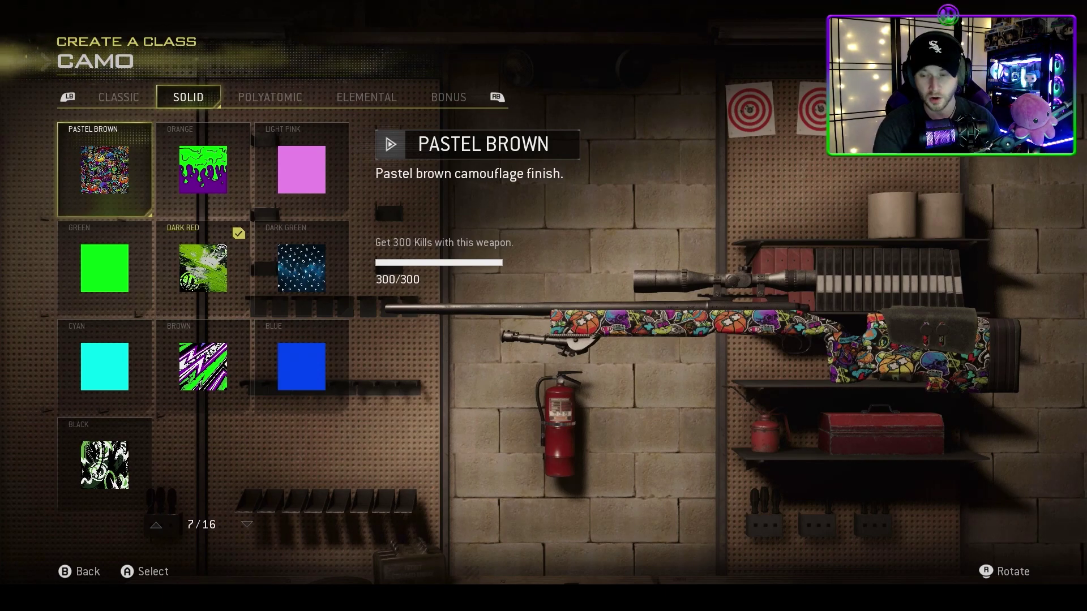
# Try to copy wpn_h2m_camo_ice_ems.png from the Cherry Fizz folder into the game's images folder, and return to the game's camo selection
pyautogui.hotkey('alt', 'Tab')
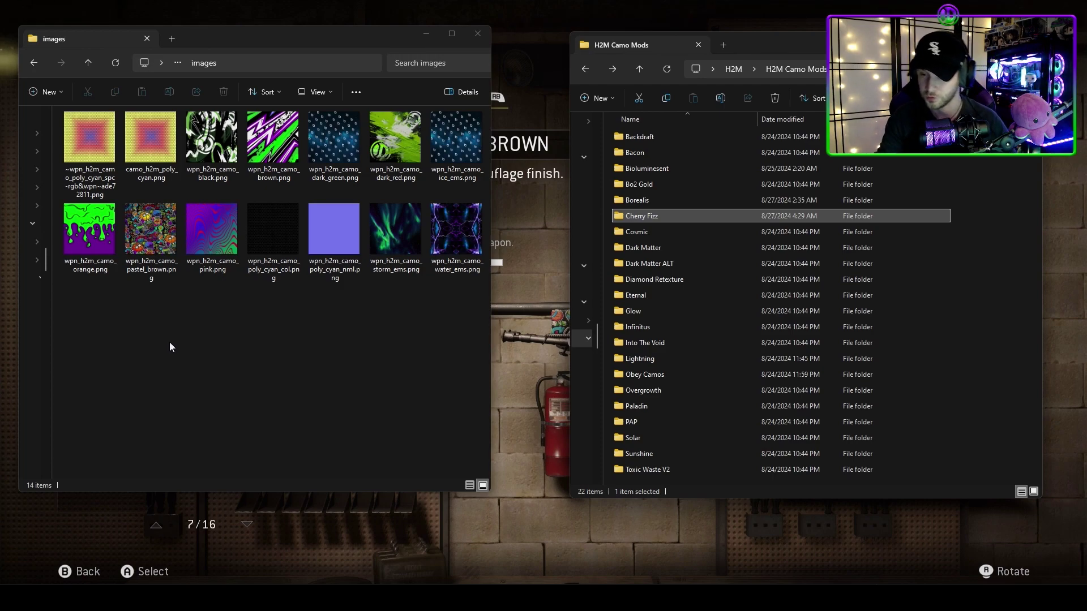
pyautogui.doubleClick(697, 219)
pyautogui.click(663, 171)
pyautogui.moveTo(576, 161); pyautogui.dragTo(266, 355)
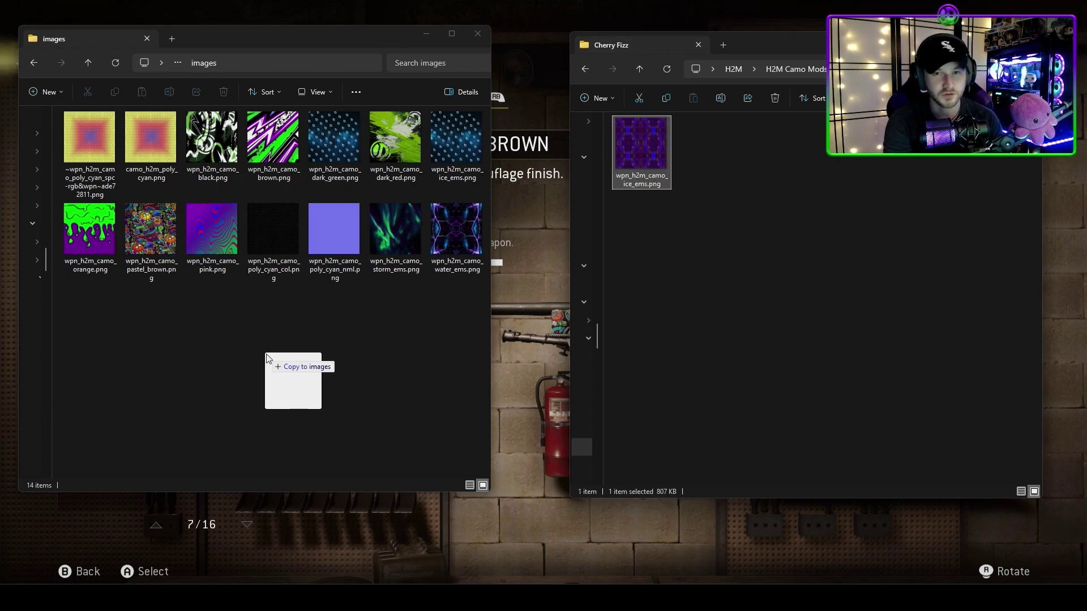
pyautogui.press('Escape')
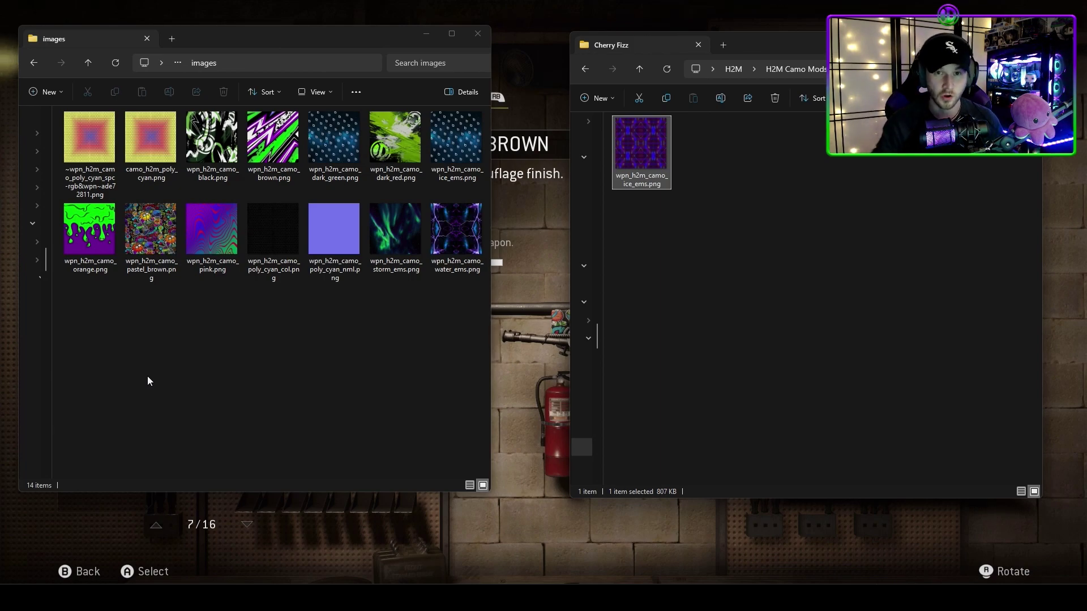
pyautogui.hotkey('alt', 'Tab')
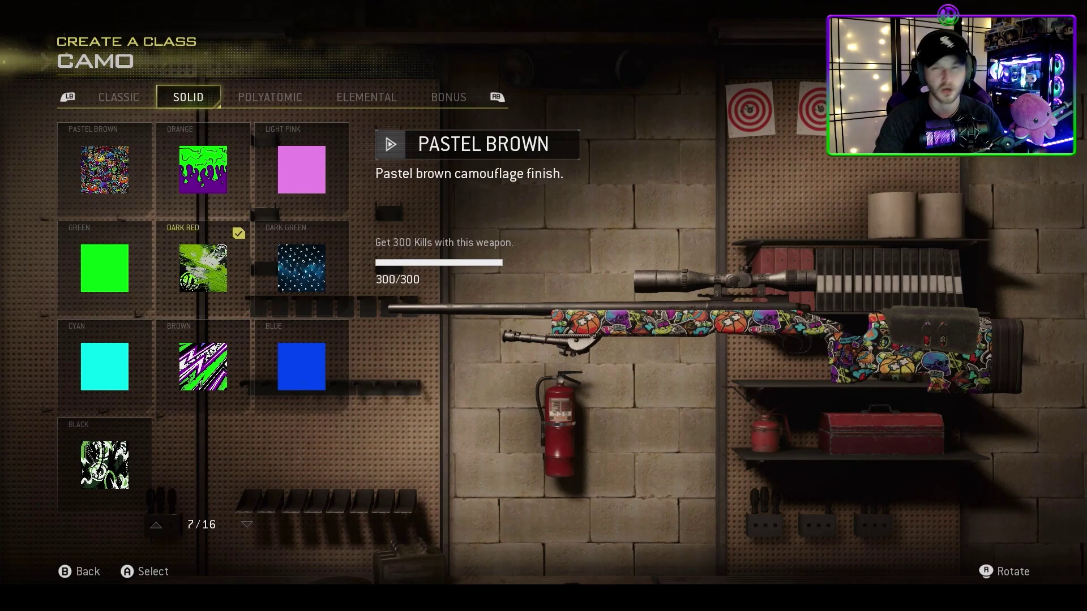
pyautogui.press('q')
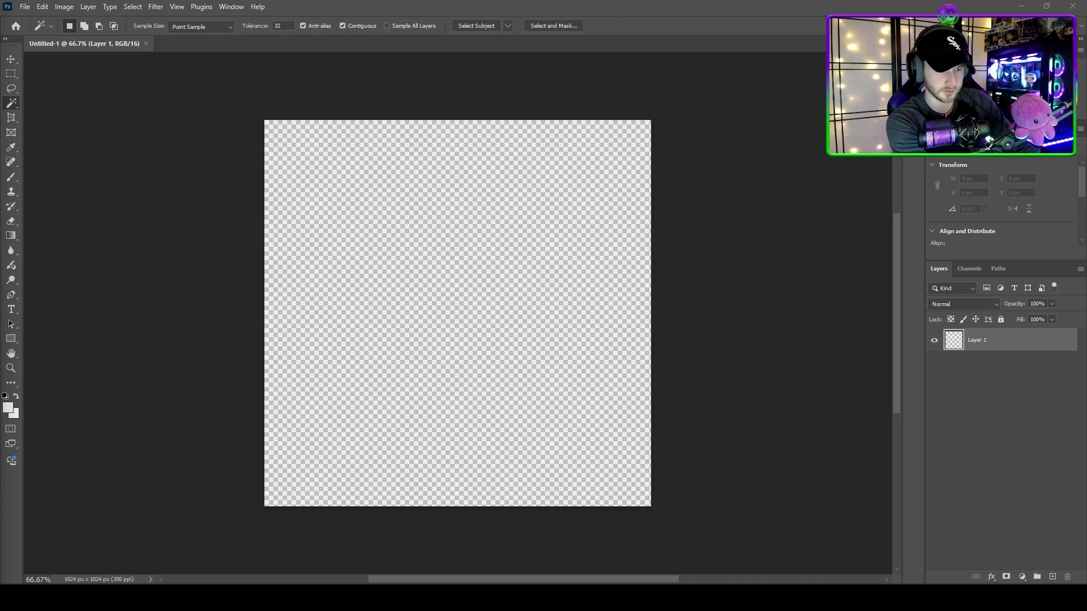
# Place abstract-wavy-background-in-purple-color-free-vector.jpg on the empty Photoshop canvas and stretch it vertically to fill the full 1024 x 1024 px
pyautogui.hotkey('alt', 'Tab')
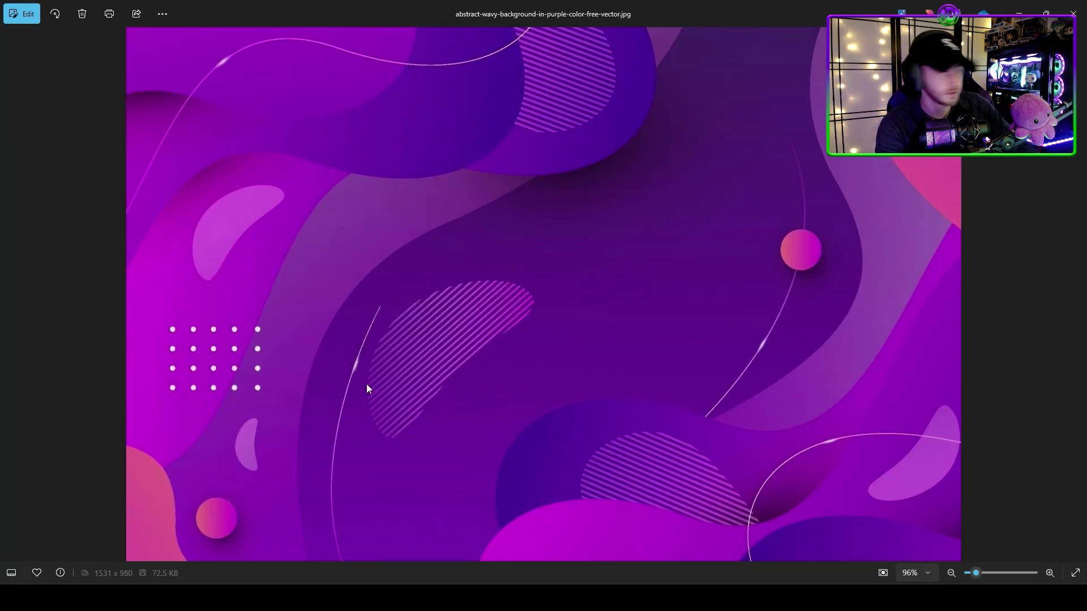
pyautogui.hotkey('alt', 'Tab')
pyautogui.moveTo(534, 281); pyautogui.dragTo(453, 432)
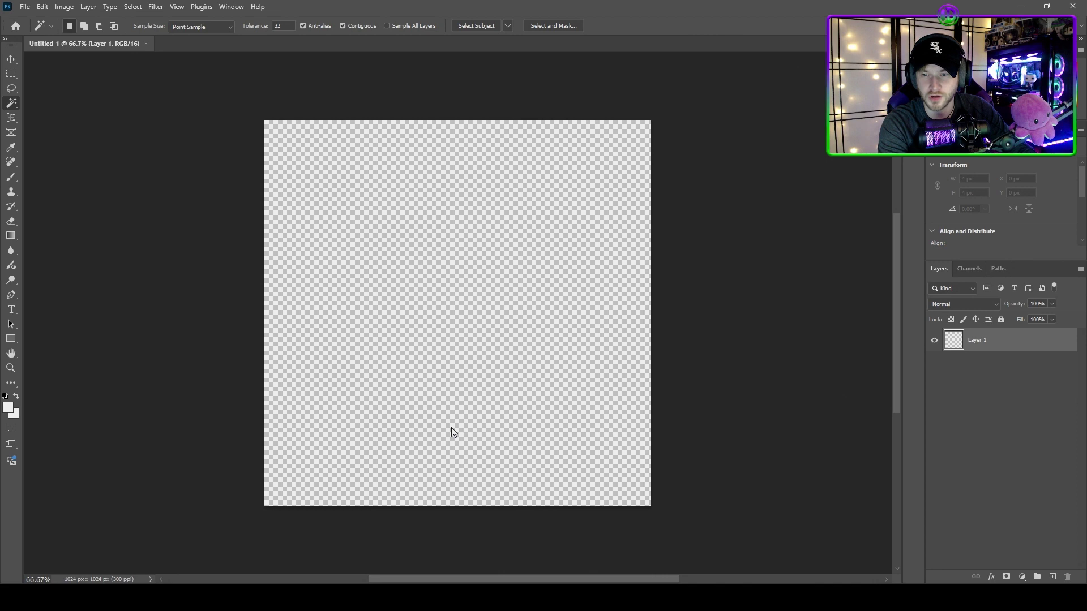
pyautogui.moveTo(458, 189); pyautogui.dragTo(458, 120)
pyautogui.moveTo(453, 436); pyautogui.dragTo(455, 506)
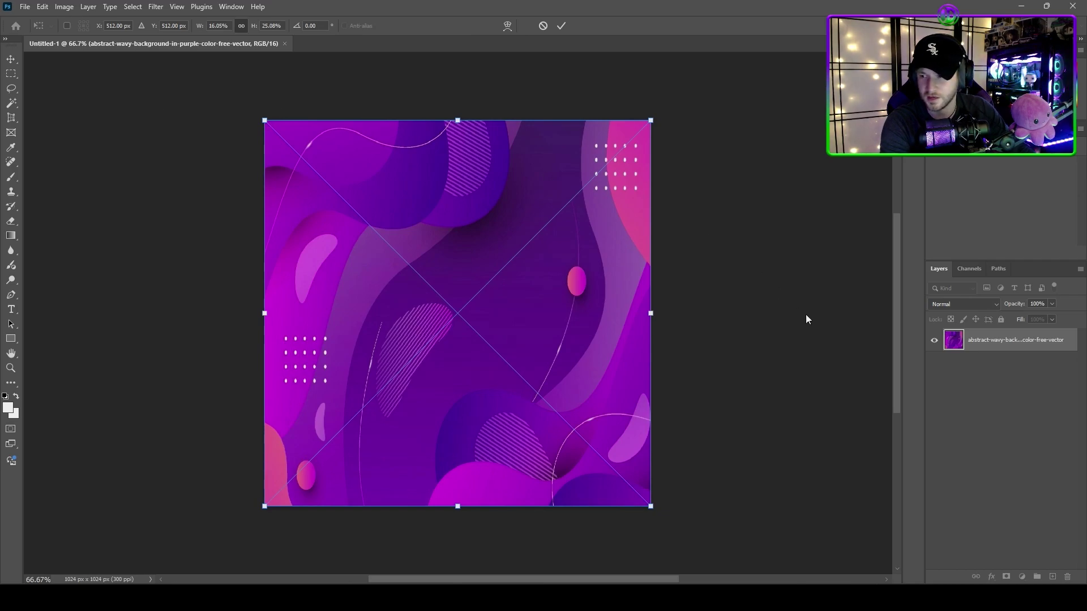
pyautogui.click(11, 103)
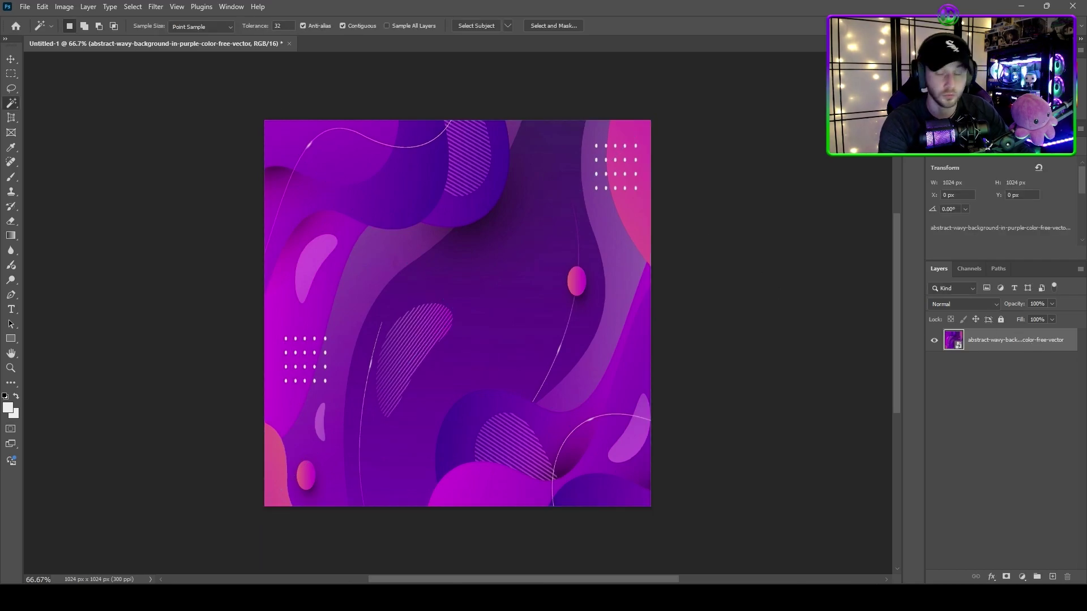
pyautogui.click(26, 7)
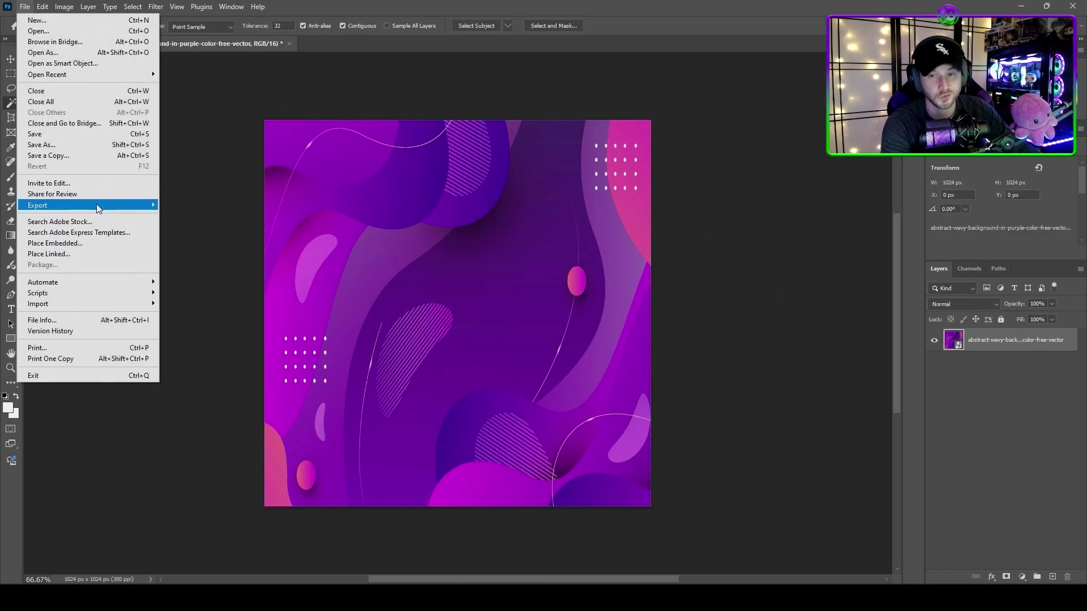
pyautogui.press('Escape')
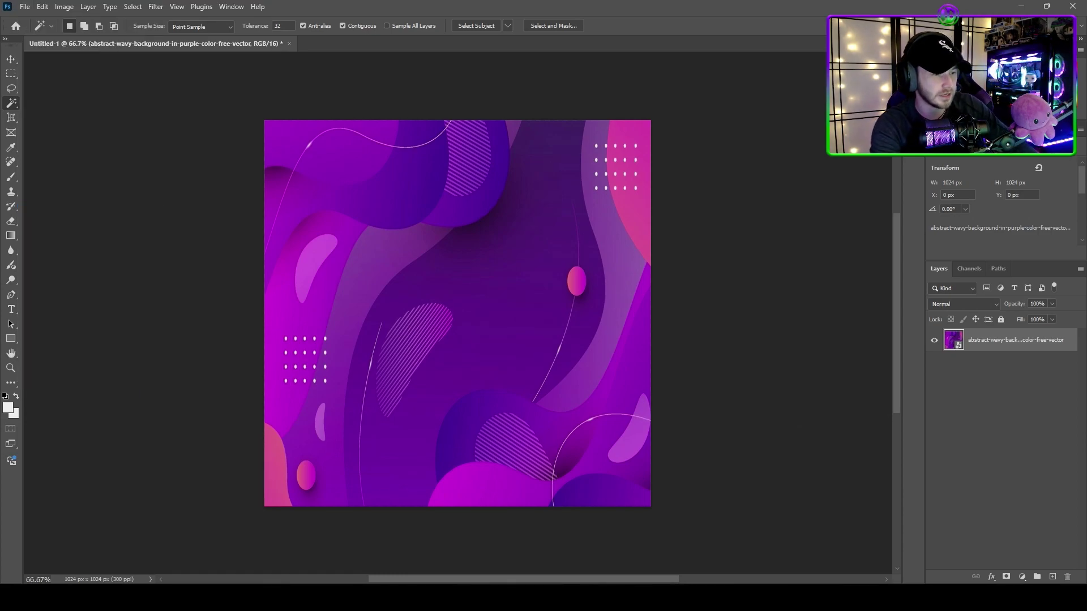
# Switch to the H2M Camo Mods folder in File Explorer and open its Bacon folder
pyautogui.hotkey('alt', 'Tab')
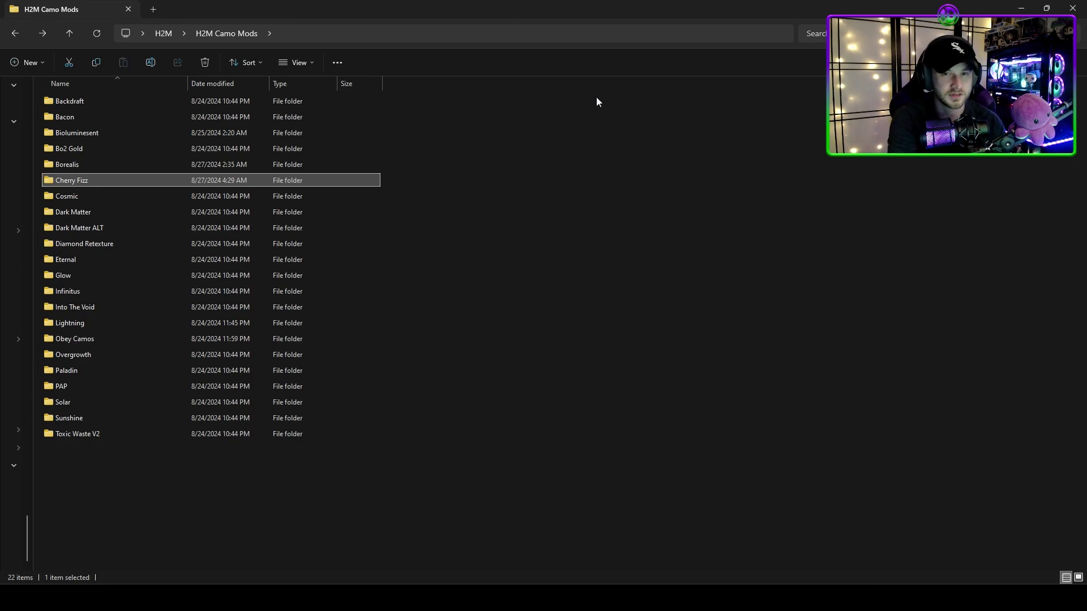
pyautogui.click(373, 116)
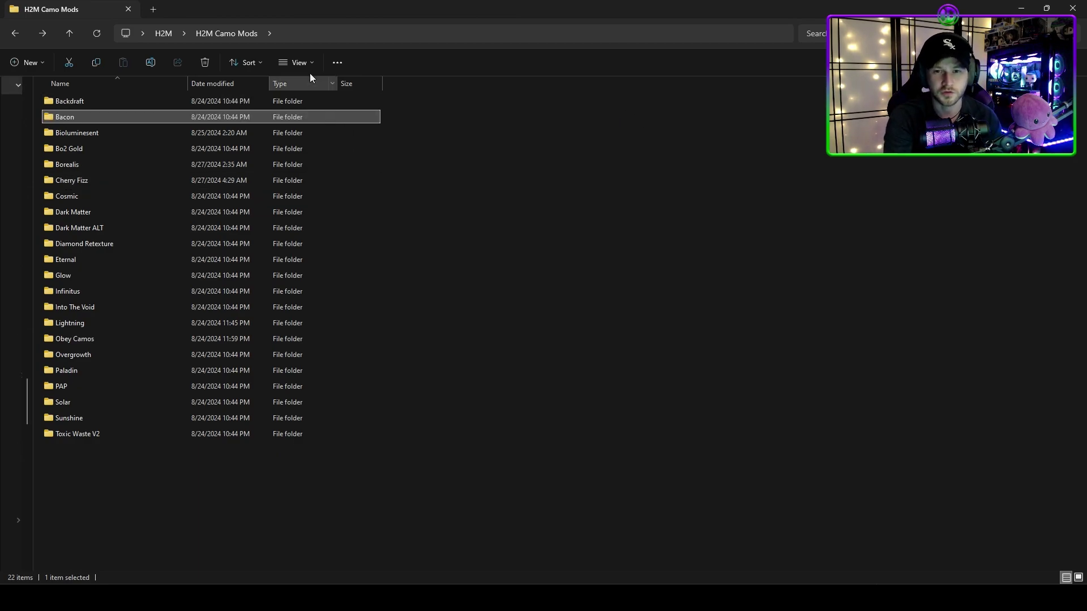
pyautogui.doubleClick(190, 117)
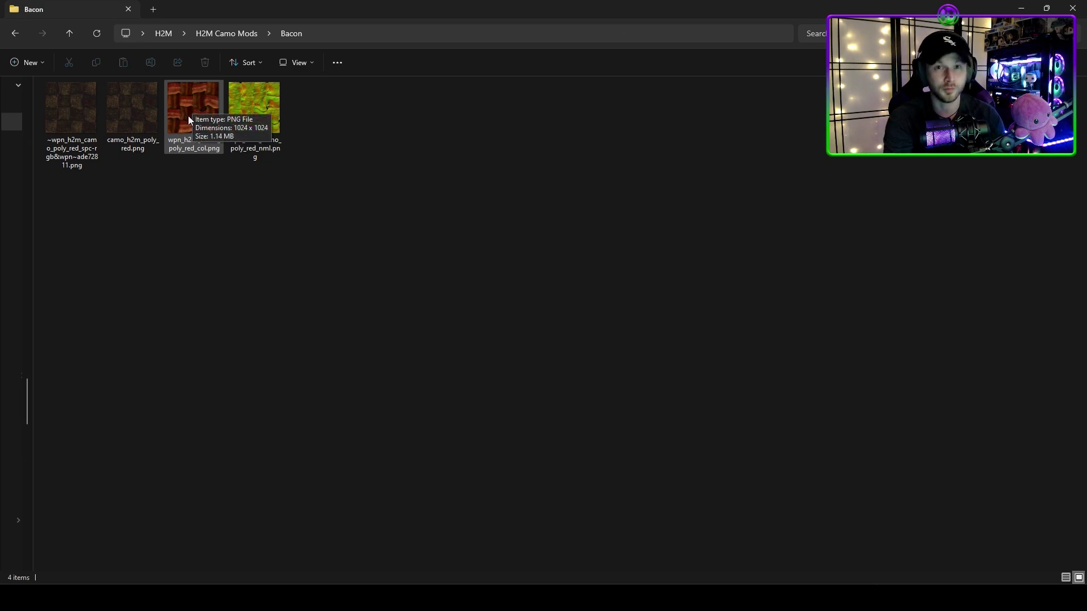
# Copy the file name wpn_h2m_camo_poly_red_col from the Bacon folder's color image
pyautogui.rightClick(196, 140)
pyautogui.press('Escape')
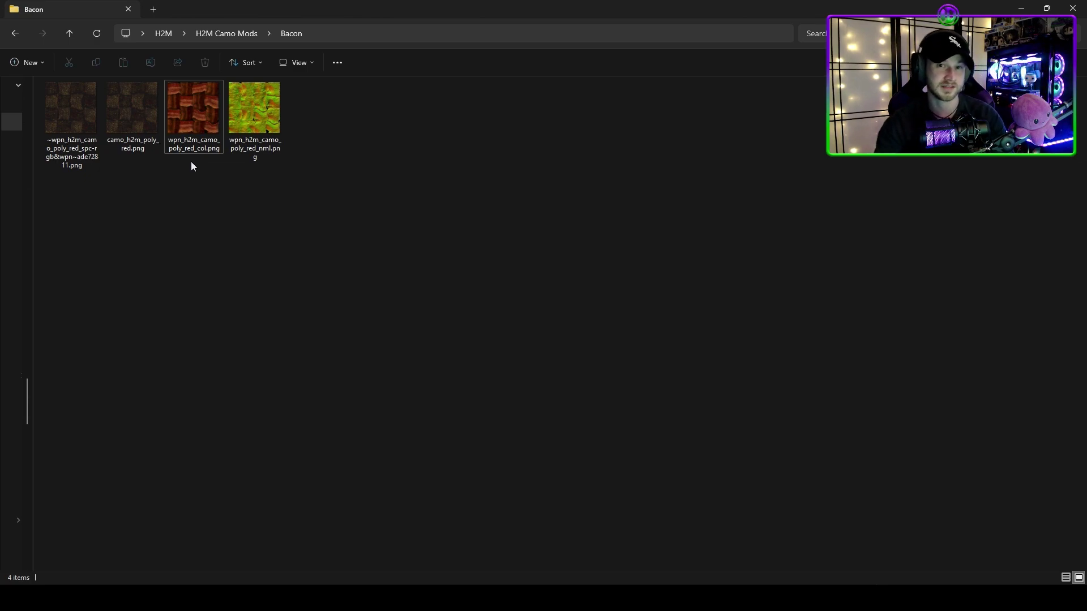
pyautogui.rightClick(191, 145)
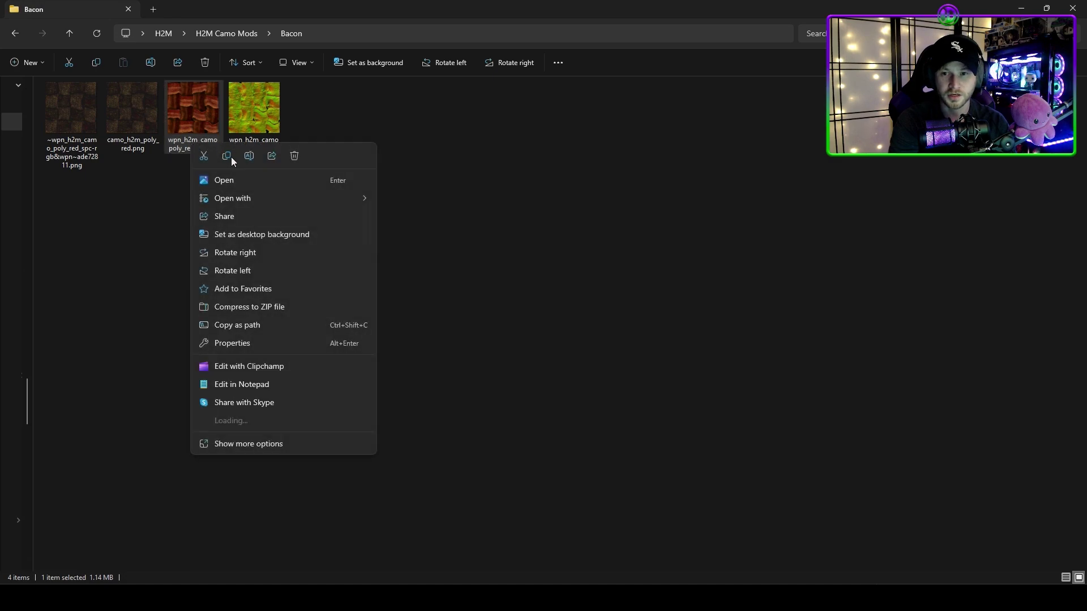
pyautogui.click(248, 155)
pyautogui.hotkey('ctrl', 'c')
pyautogui.rightClick(187, 141)
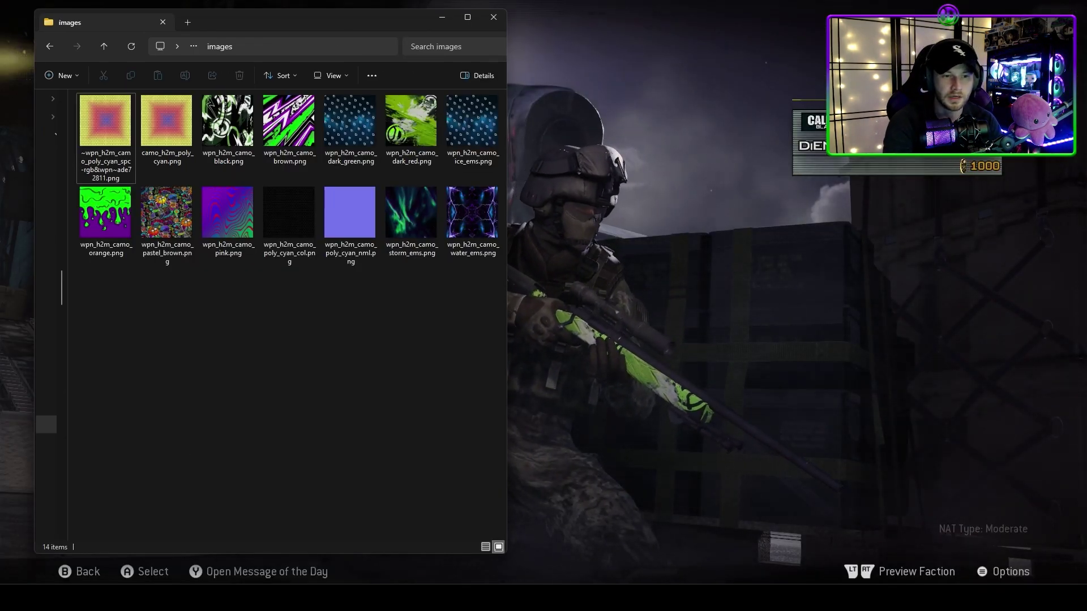
# Add asdw.png to the game's images folder and replace its name with the copied wpn_h2m_camo_poly_red_col
pyautogui.moveTo(510, 141); pyautogui.dragTo(248, 403)
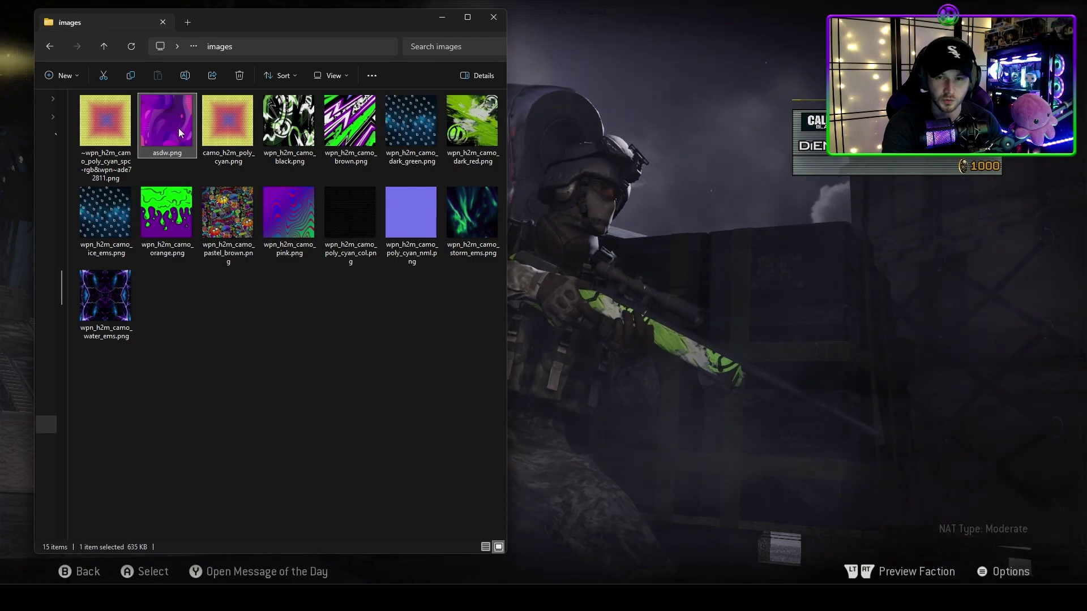
pyautogui.rightClick(168, 154)
pyautogui.click(223, 164)
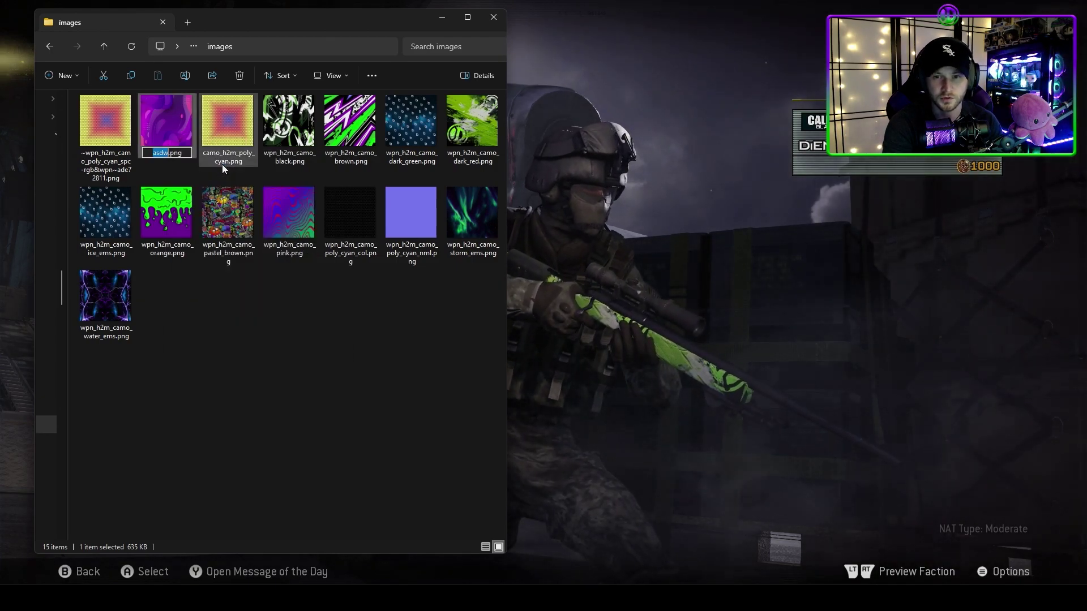
pyautogui.hotkey('ctrl', 'v')
pyautogui.press('Return')
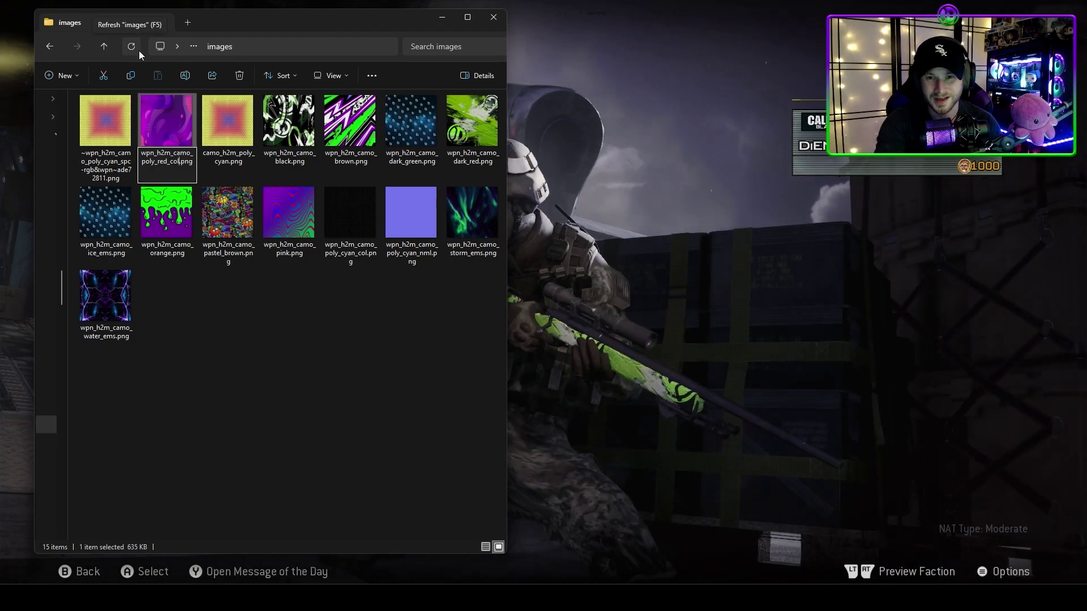
pyautogui.click(138, 50)
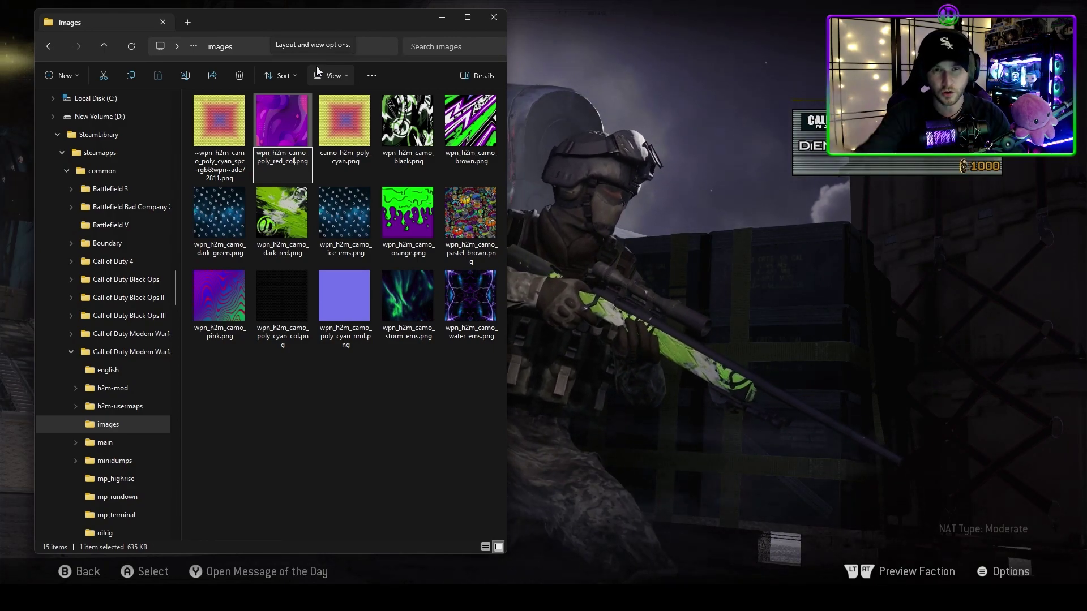
# Rename the purple wavy image as wpn_h2m_camo_light_pink.png
pyautogui.press('BackSpace')
pyautogui.press('BackSpace')
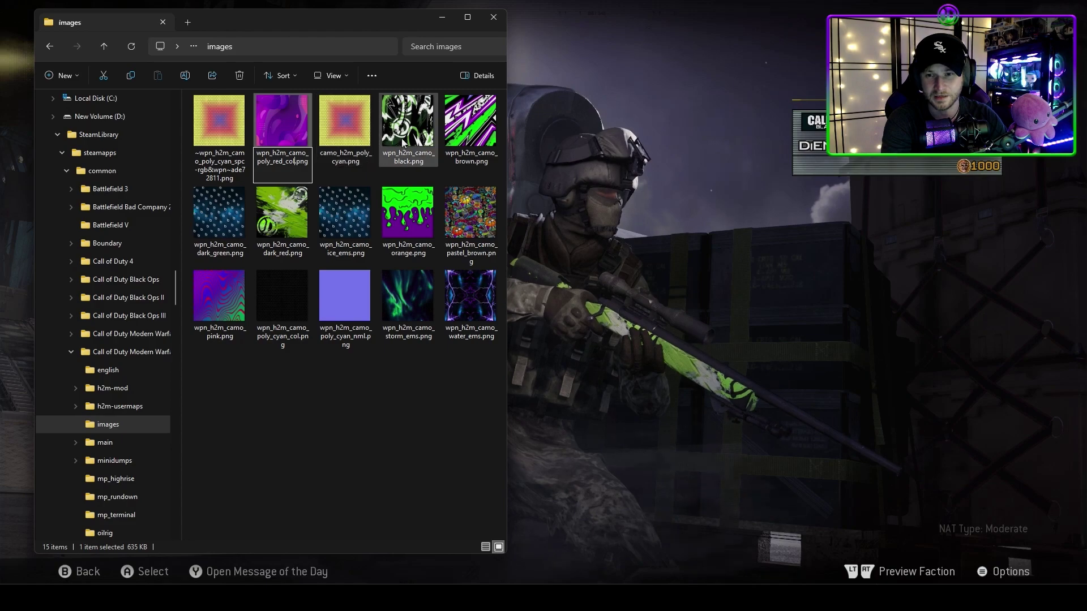
pyautogui.press('BackSpace')
pyautogui.press('BackSpace')
pyautogui.press('BackSpace')
pyautogui.press('BackSpace')
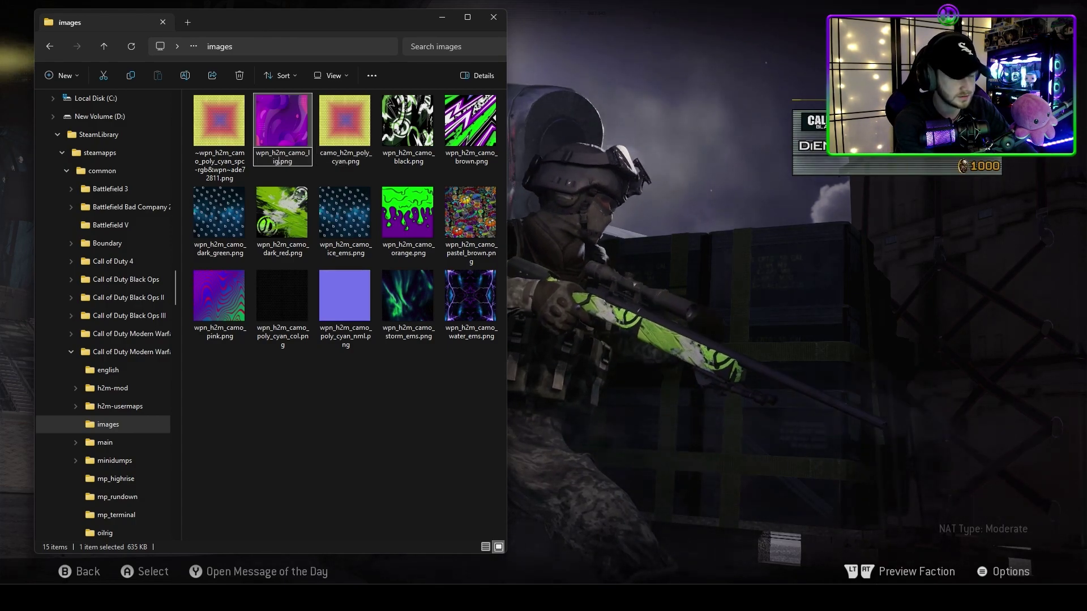
pyautogui.write('light_pink')
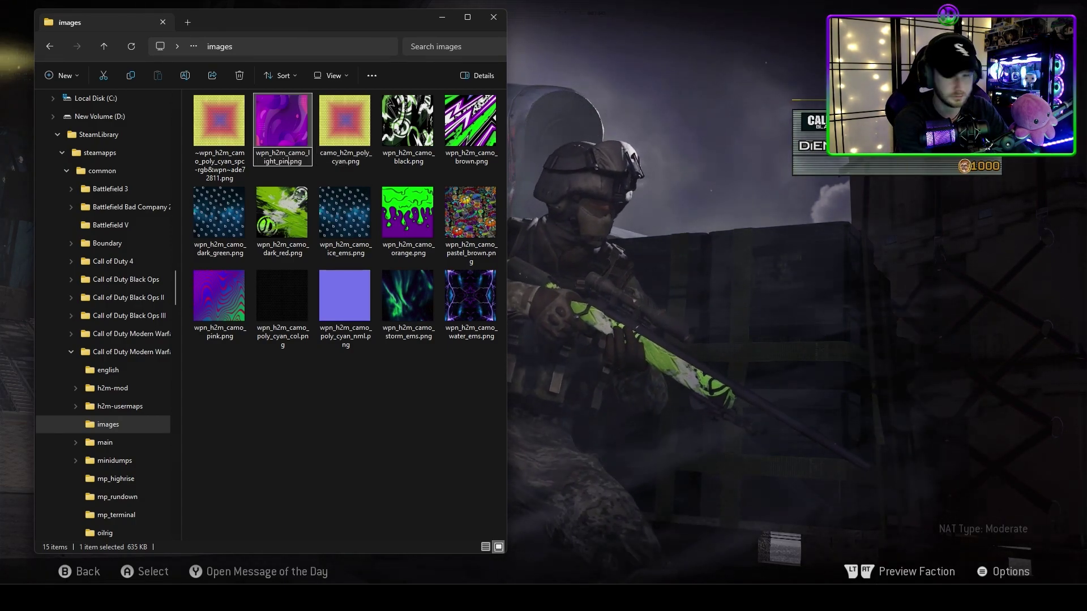
pyautogui.press('Return')
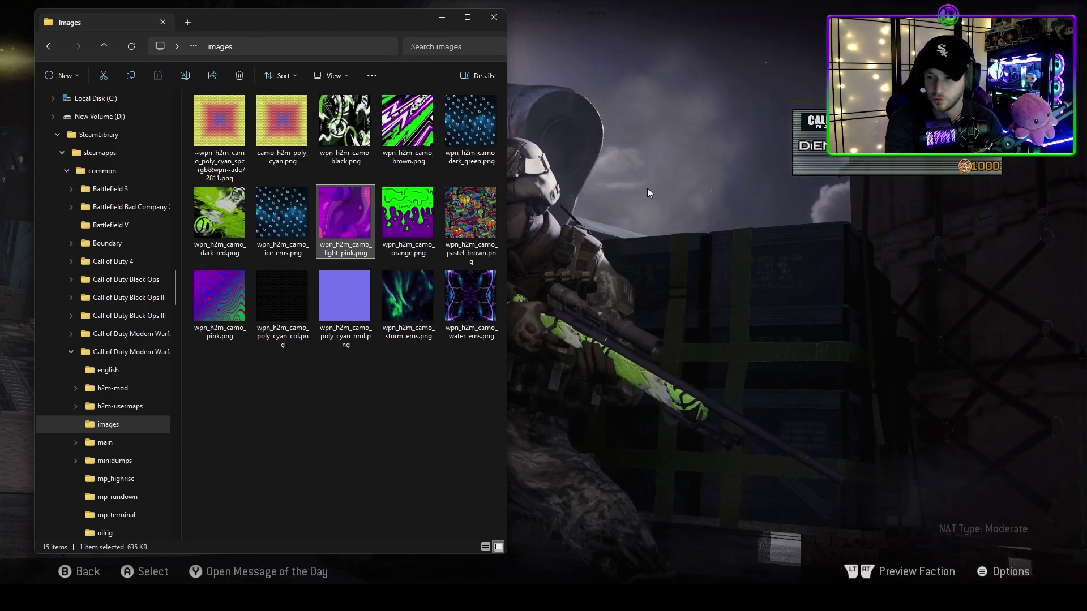
# Switch to the game, open the M40A3's camo selection and rotate the weapon to preview the Light Pink camo
pyautogui.click(698, 184)
pyautogui.click(142, 151)
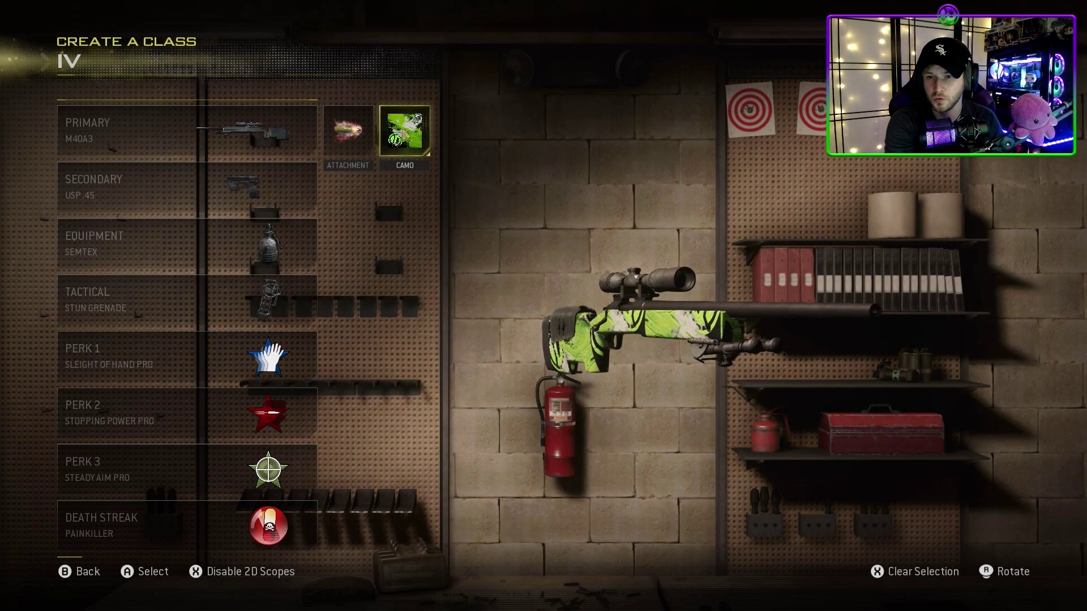
pyautogui.click(404, 144)
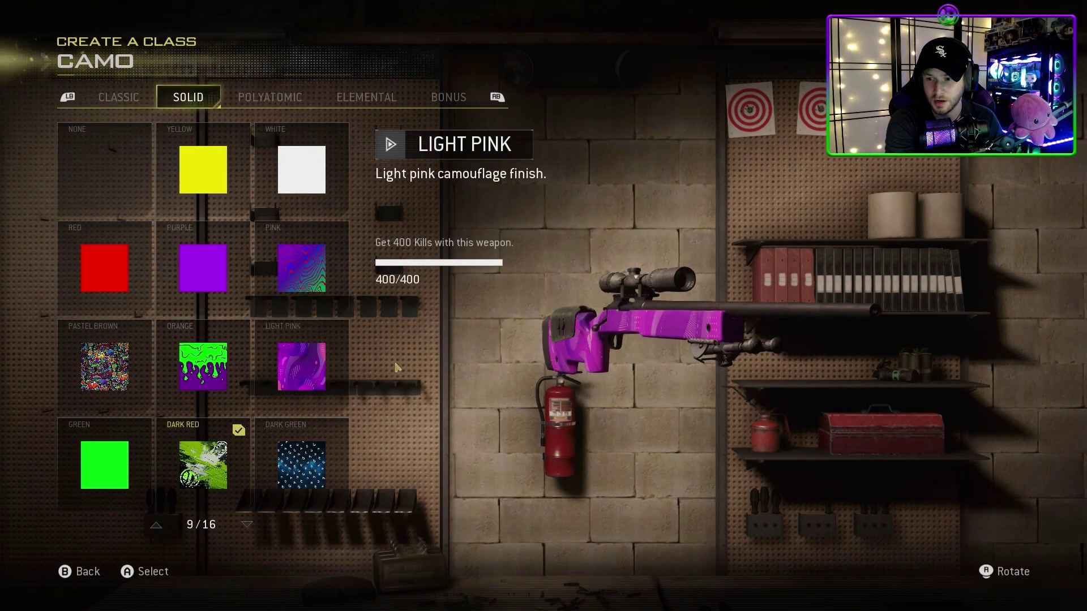
pyautogui.moveTo(635, 343); pyautogui.dragTo(503, 330)
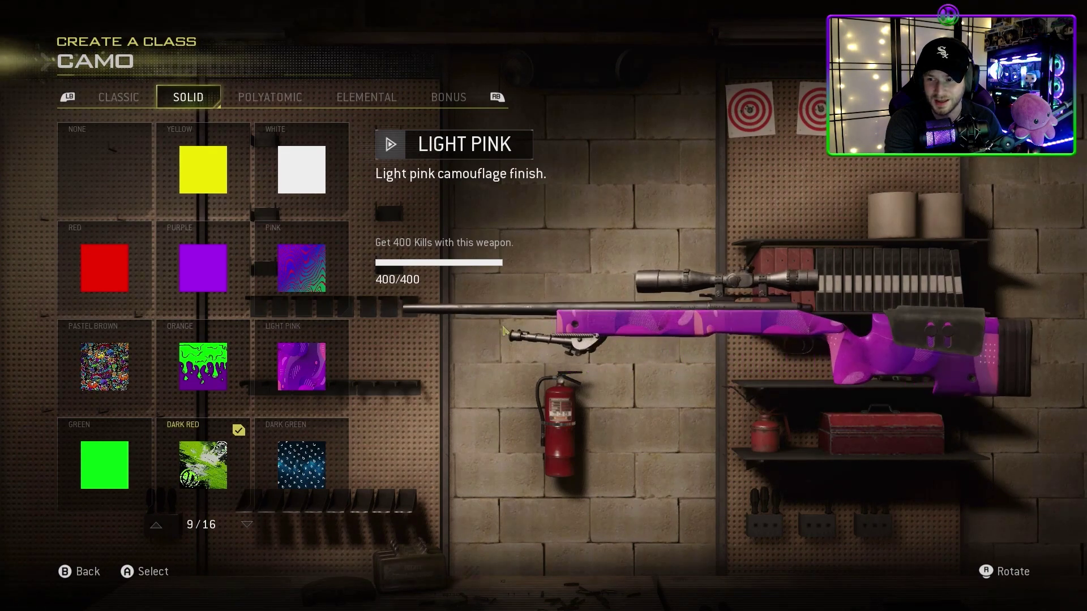